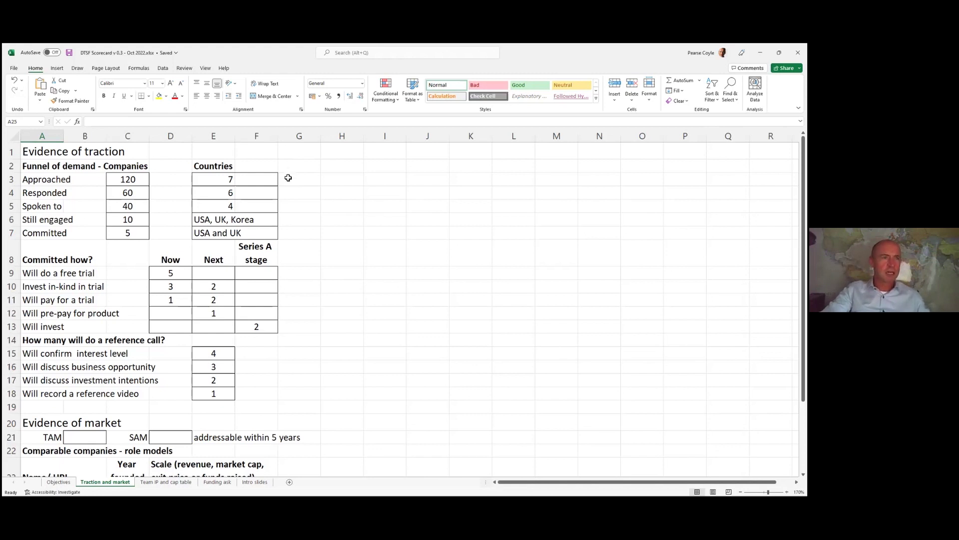
Highlight the company demand funnel in rows 3 to 7, extending the selection one row at a time from Approached to Committed
{"action": "left_click", "coordinate": [288, 177]}
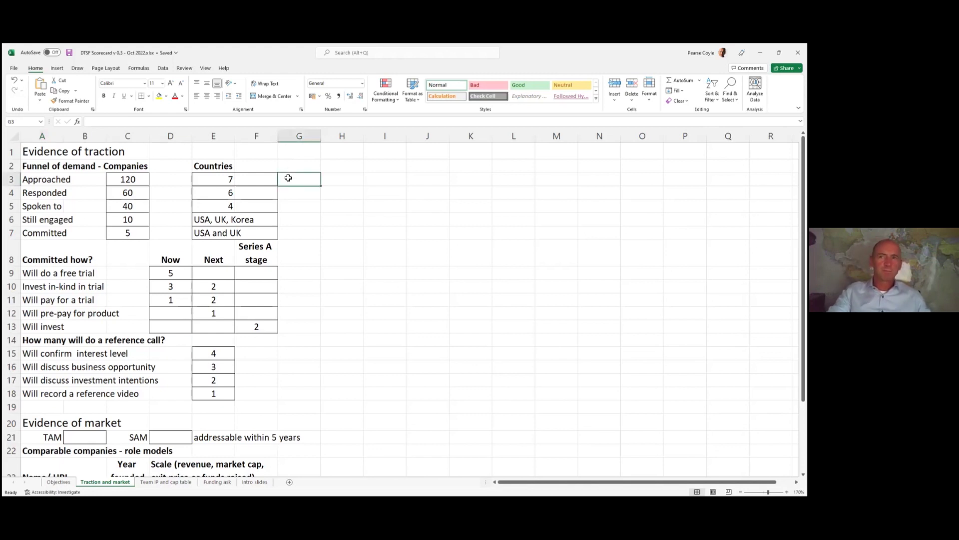
{"action": "left_click", "coordinate": [16, 179]}
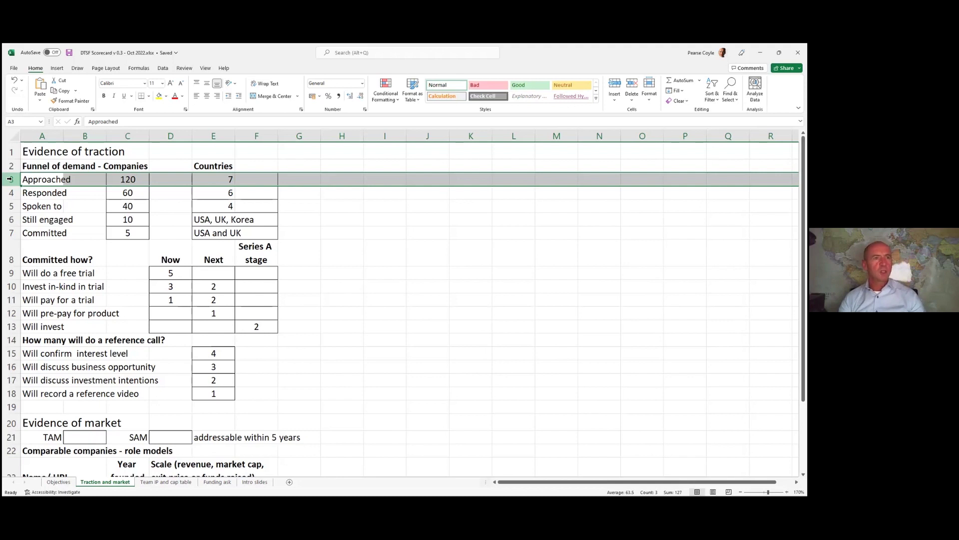
{"action": "mouse_move", "coordinate": [10, 179]}
{"action": "left_mouse_down"}
{"action": "mouse_move", "coordinate": [9, 197]}
{"action": "mouse_move", "coordinate": [9, 189]}
{"action": "left_mouse_up"}
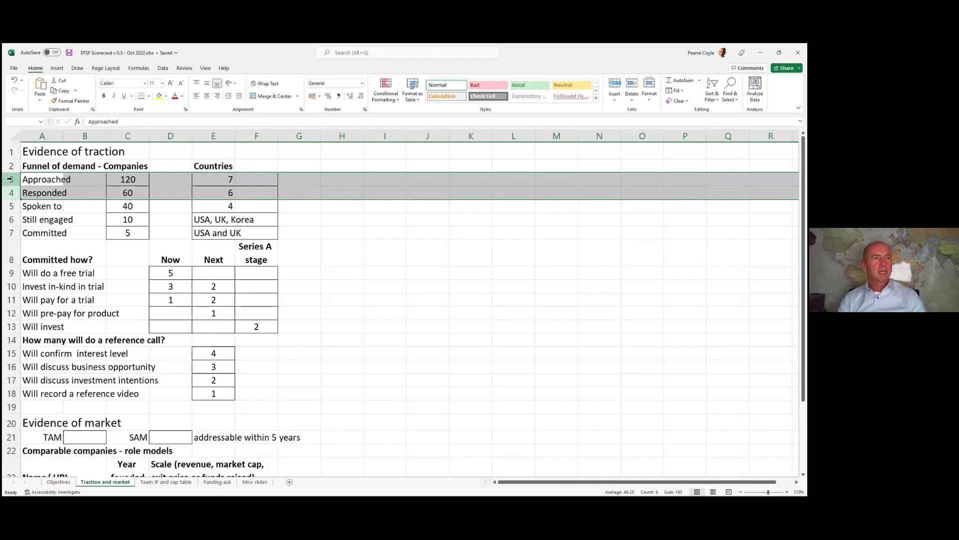
{"action": "left_click_drag", "start_coordinate": [10, 179], "coordinate": [9, 206]}
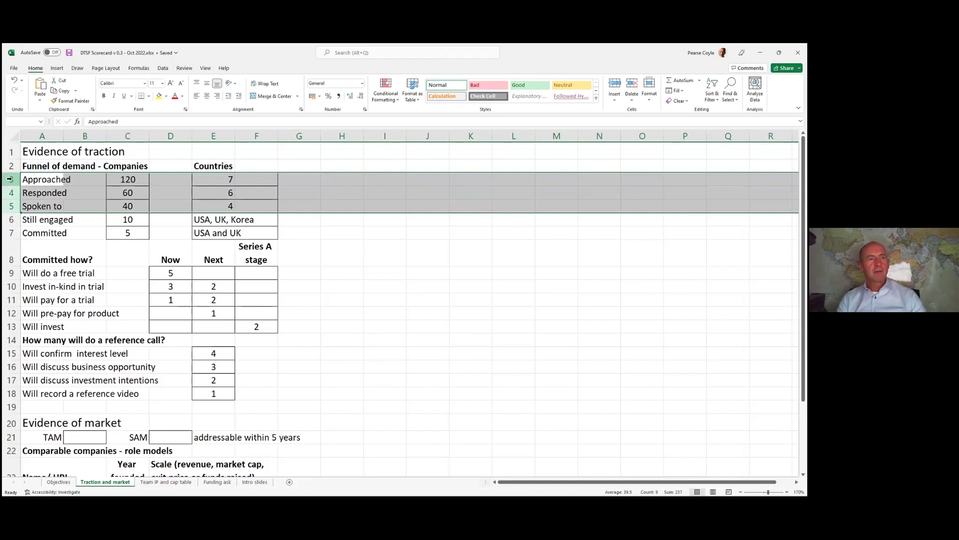
{"action": "left_click_drag", "start_coordinate": [10, 178], "coordinate": [11, 223]}
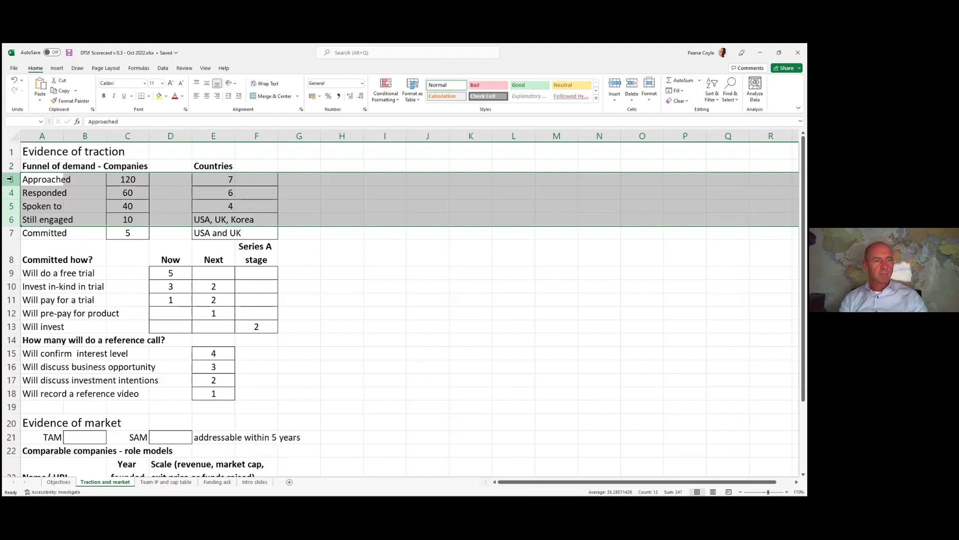
{"action": "left_click_drag", "start_coordinate": [9, 179], "coordinate": [9, 233]}
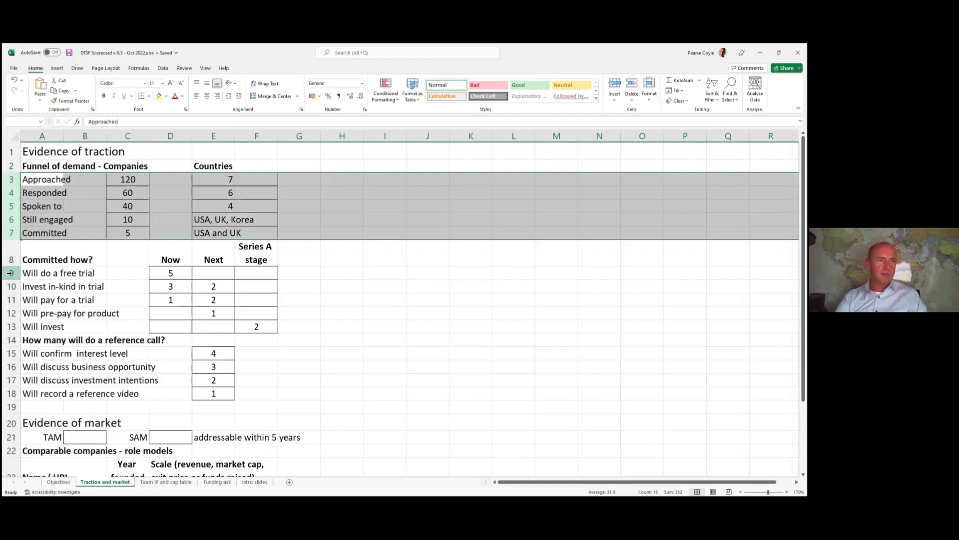
Highlight the commitment types in rows 13 up to 10, from Will invest to Invest in-kind in trial, one row at a time
{"action": "left_click", "coordinate": [290, 272]}
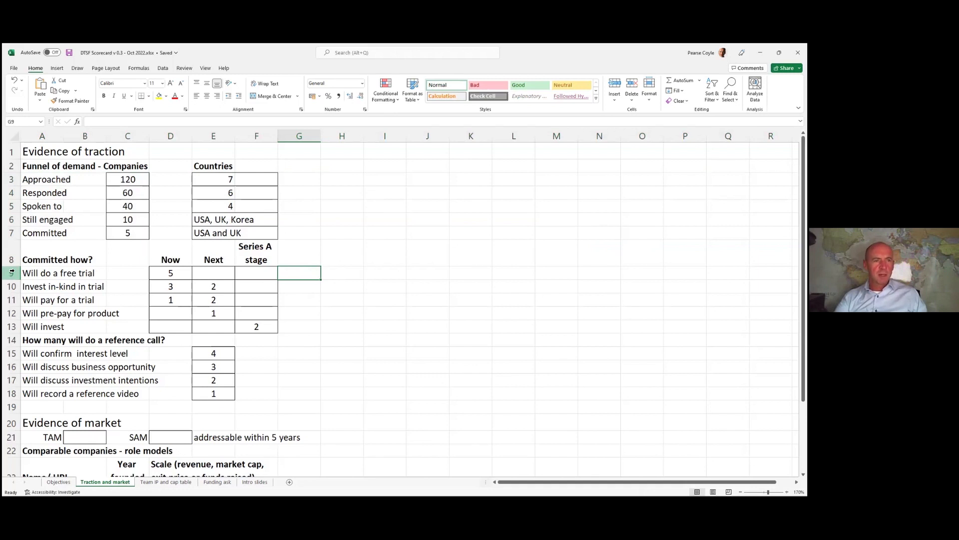
{"action": "left_click", "coordinate": [15, 326]}
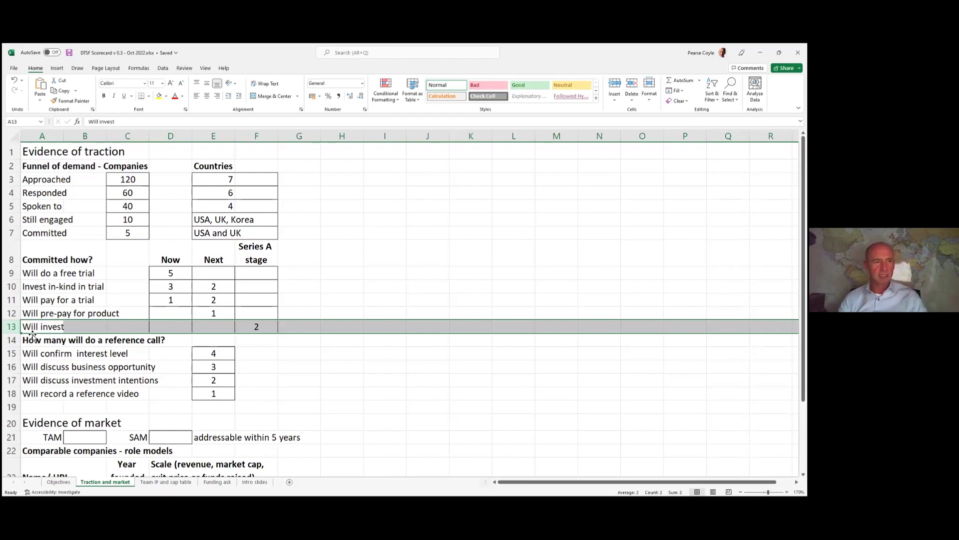
{"action": "key", "text": "shift+Up"}
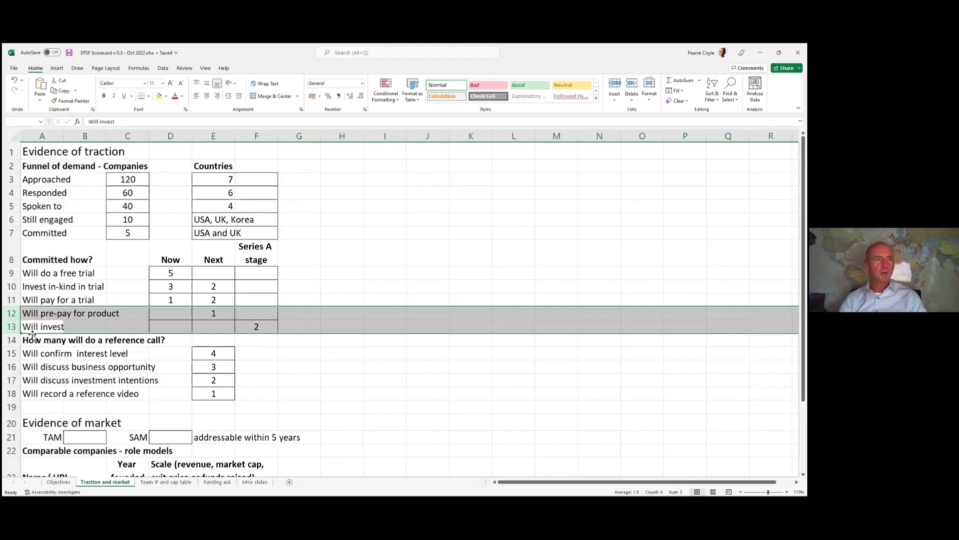
{"action": "left_click_drag", "start_coordinate": [33, 334], "coordinate": [15, 289]}
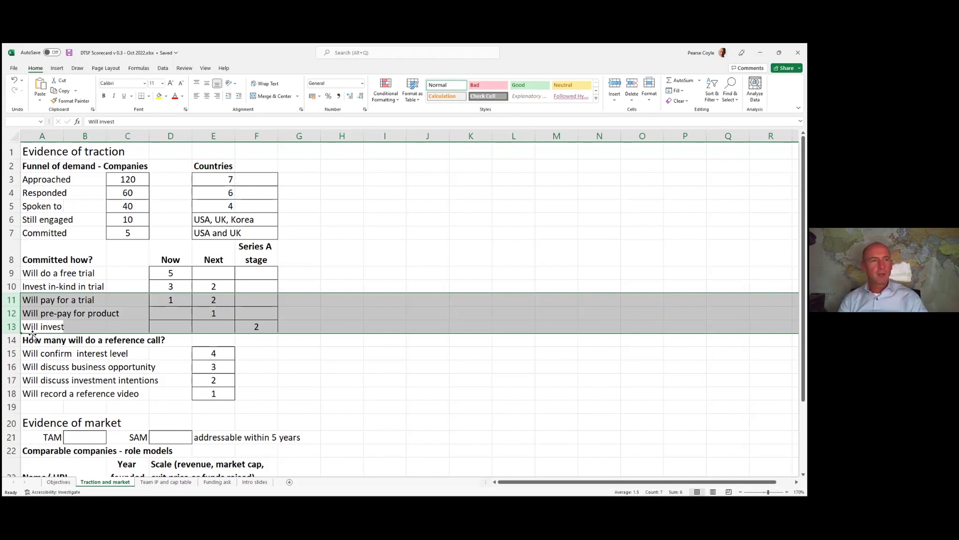
{"action": "left_click_drag", "start_coordinate": [11, 300], "coordinate": [11, 286]}
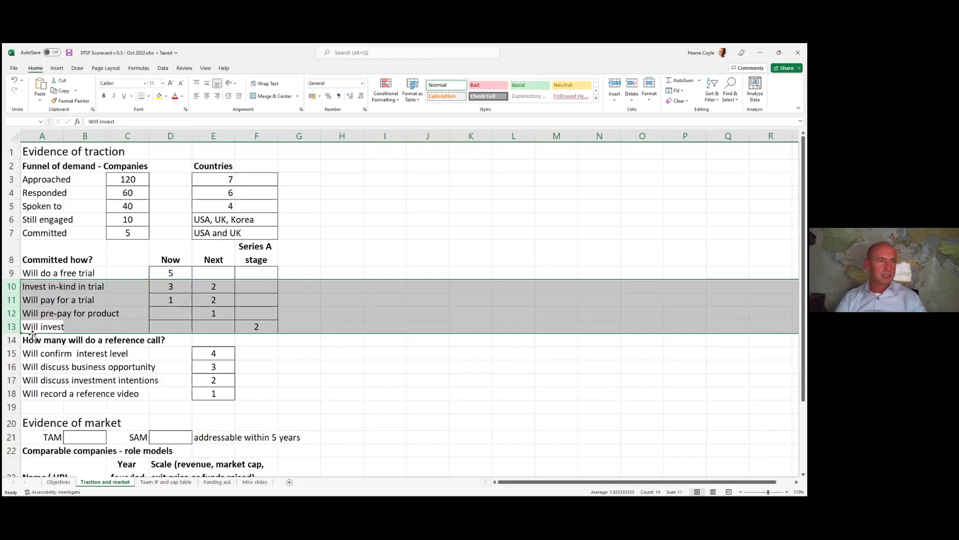
Extend the highlight up to row 1, and highlight the reference call section in rows 14 to 18
{"action": "left_click_drag", "start_coordinate": [11, 326], "coordinate": [21, 185]}
{"action": "left_click_drag", "start_coordinate": [20, 148], "coordinate": [19, 150]}
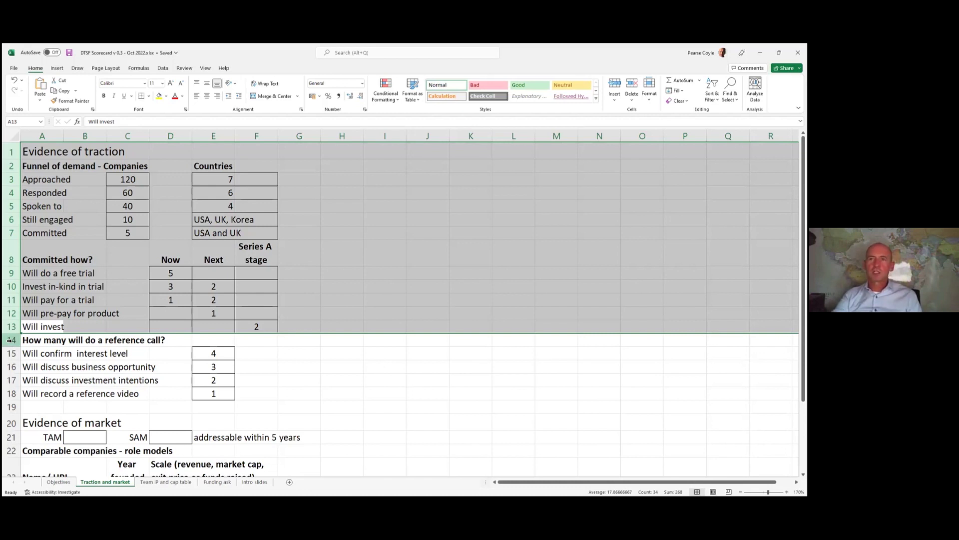
{"action": "left_click_drag", "start_coordinate": [11, 340], "coordinate": [30, 390]}
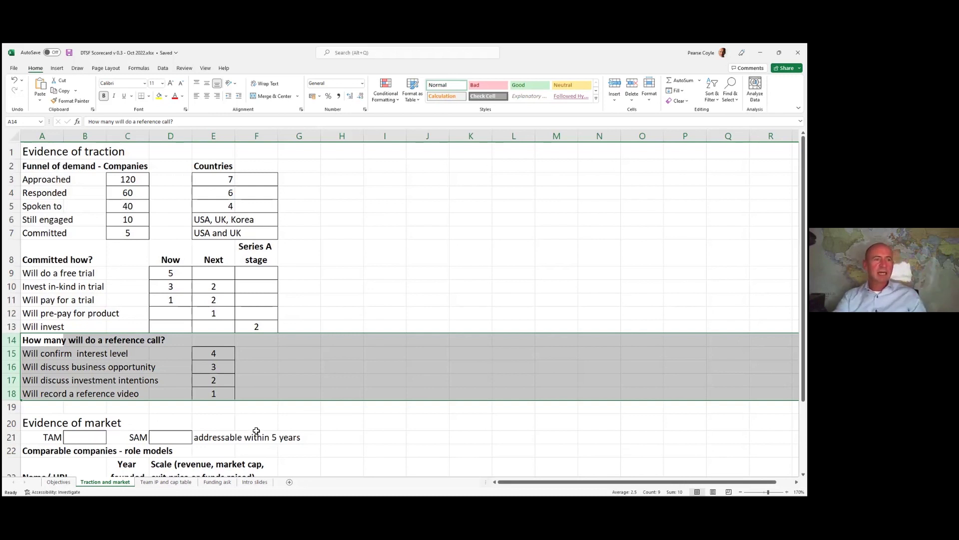
Highlight the Evidence of market heading and the TAM and SAM line in rows 20 and 21
{"action": "scroll", "coordinate": [257, 428], "scroll_direction": "down", "scroll_amount": 3}
{"action": "scroll", "coordinate": [278, 411], "scroll_direction": "down", "scroll_amount": 1}
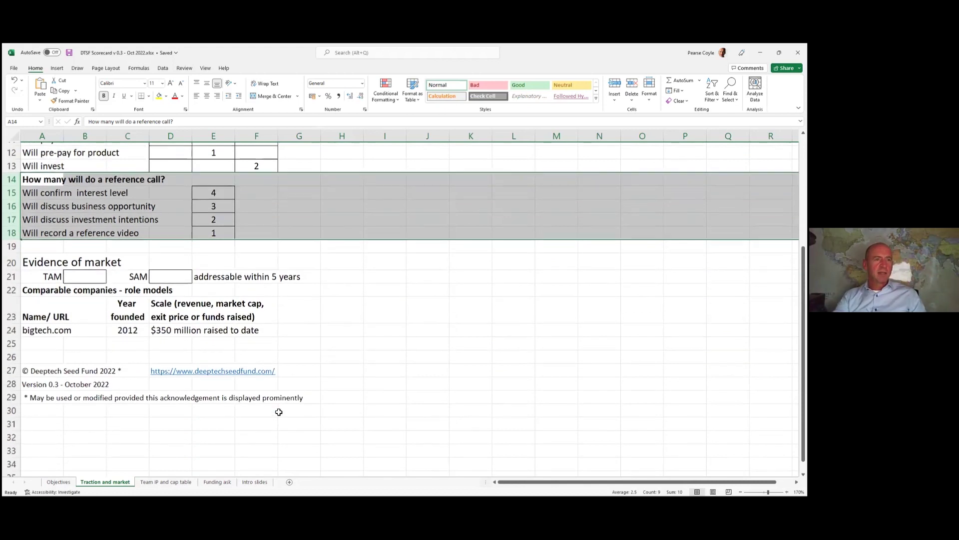
{"action": "left_click_drag", "start_coordinate": [14, 263], "coordinate": [13, 282]}
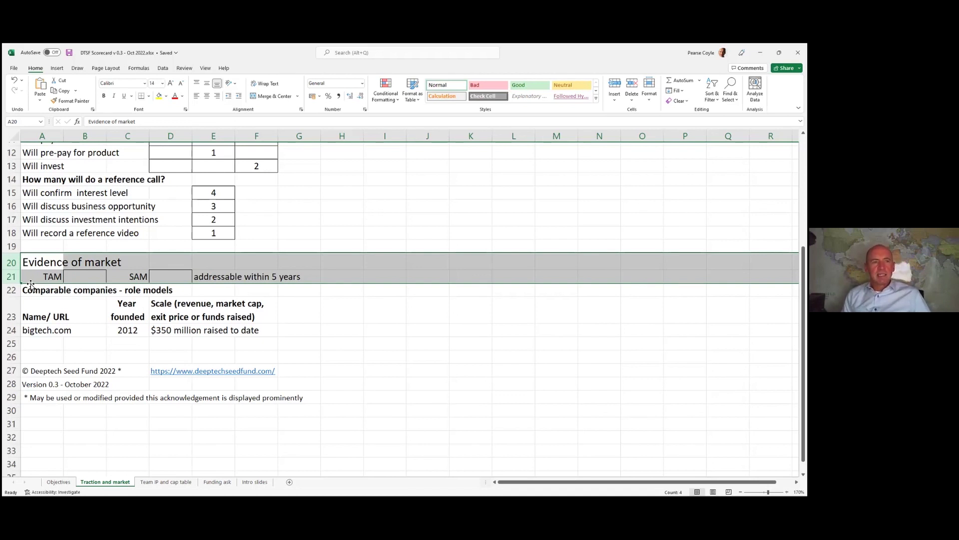
Highlight the whole Evidence of traction section, from row 19 up to row 1
{"action": "key", "text": "Up"}
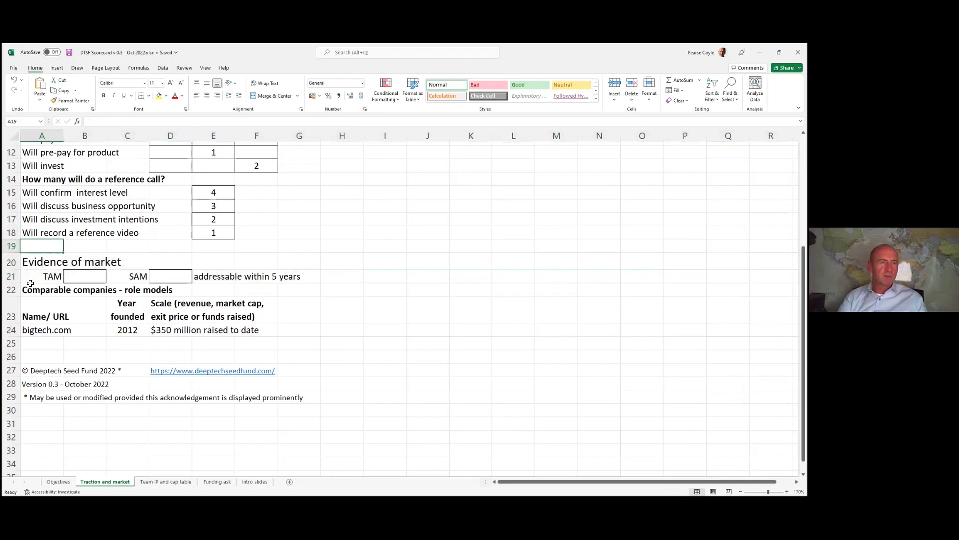
{"action": "left_click", "coordinate": [16, 246]}
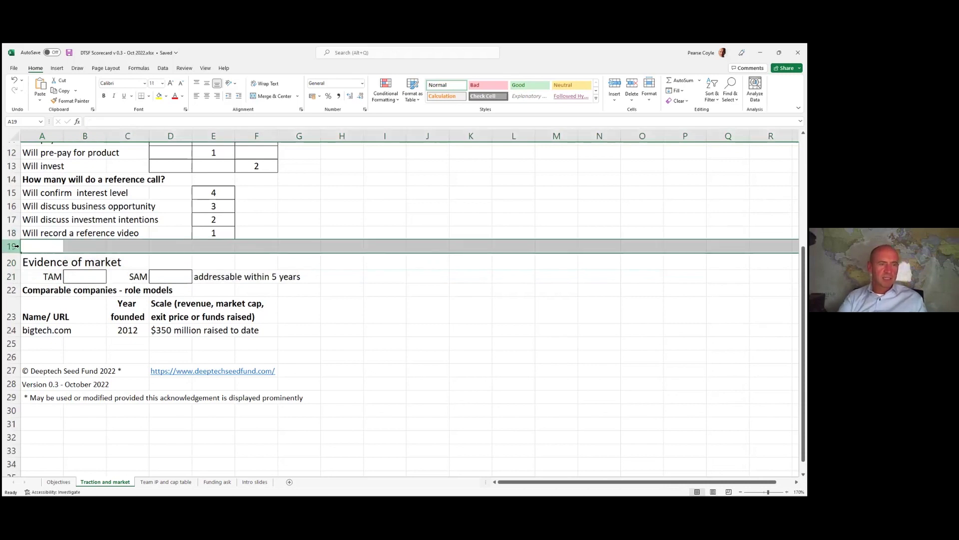
{"action": "key", "text": "shift+Up"}
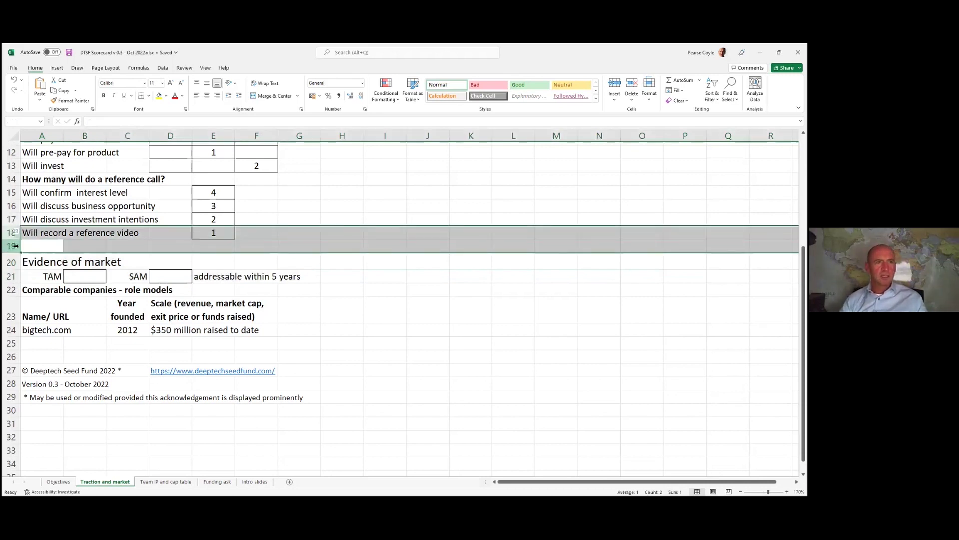
{"action": "key", "text": "ctrl+shift+Up"}
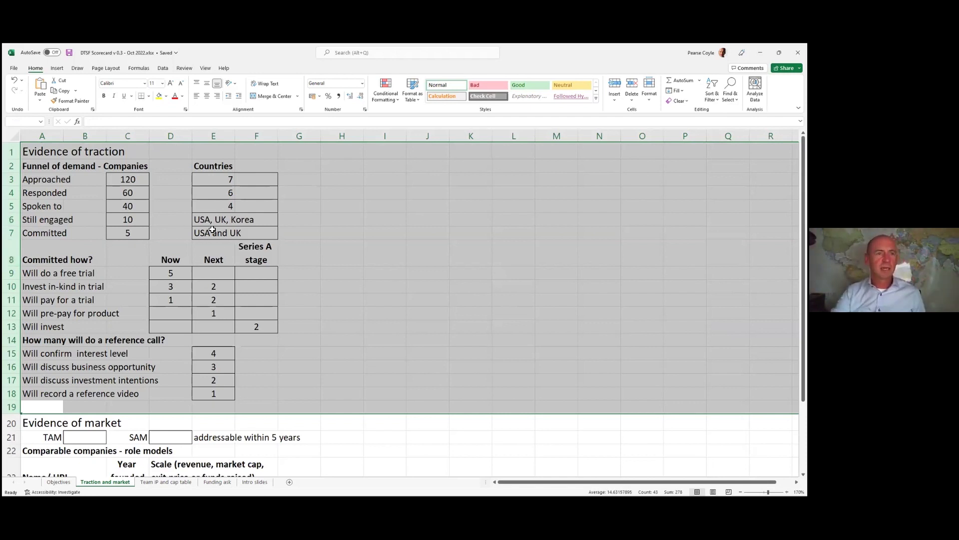
Highlight the Evidence of market rows 20 and 21, and the comparable companies section in rows 22 to 26
{"action": "scroll", "coordinate": [276, 355], "scroll_direction": "down", "scroll_amount": 4}
{"action": "scroll", "coordinate": [274, 354], "scroll_direction": "up", "scroll_amount": 1}
{"action": "left_click_drag", "start_coordinate": [11, 303], "coordinate": [11, 316]}
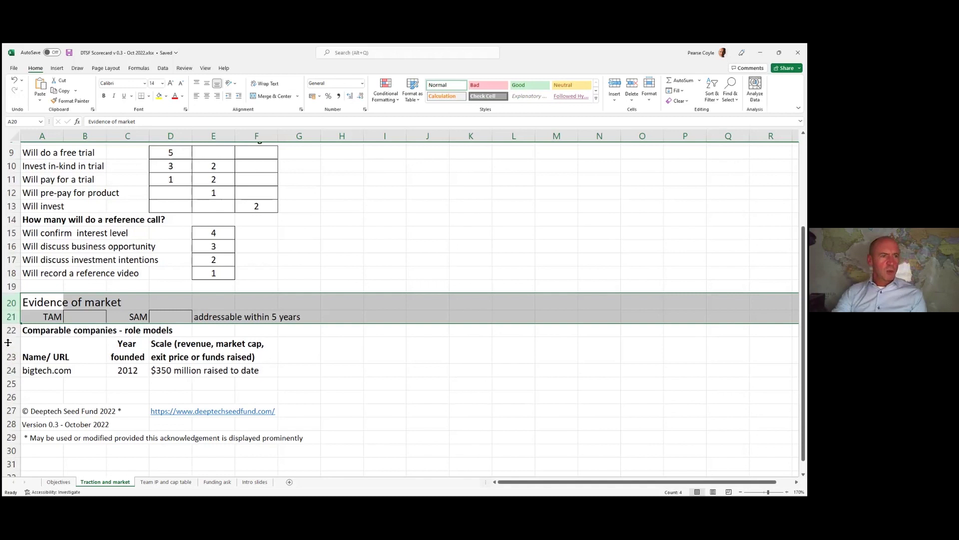
{"action": "left_click_drag", "start_coordinate": [11, 331], "coordinate": [21, 401]}
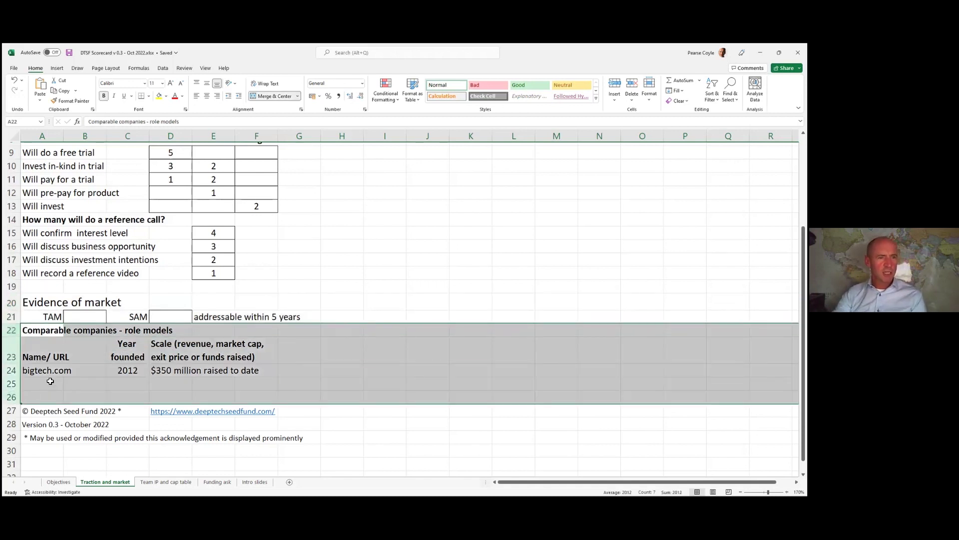
Review the end of the traction and market sheet, and select the Evidence of traction heading in A1
{"action": "scroll", "coordinate": [50, 381], "scroll_direction": "down", "scroll_amount": 2}
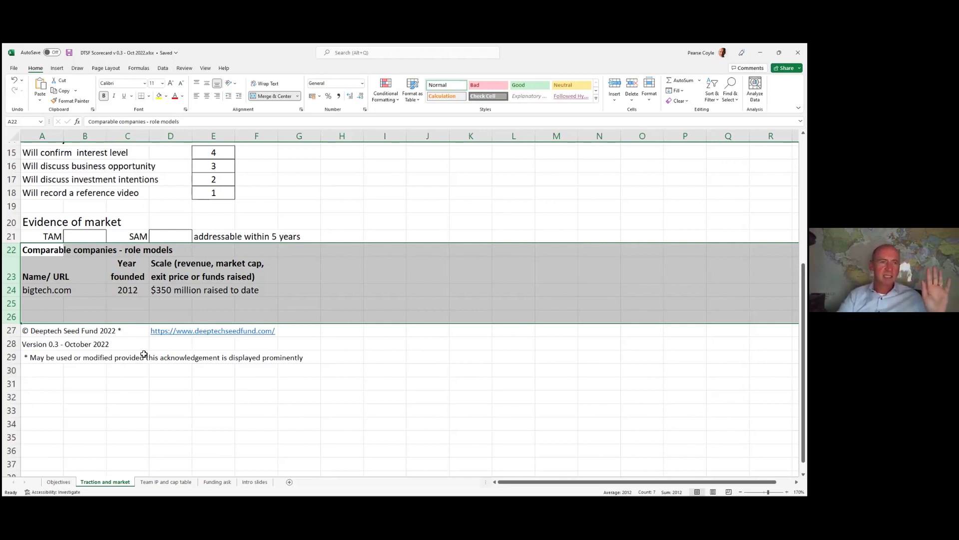
{"action": "scroll", "coordinate": [145, 350], "scroll_direction": "up", "scroll_amount": 1}
{"action": "scroll", "coordinate": [145, 347], "scroll_direction": "up", "scroll_amount": 4}
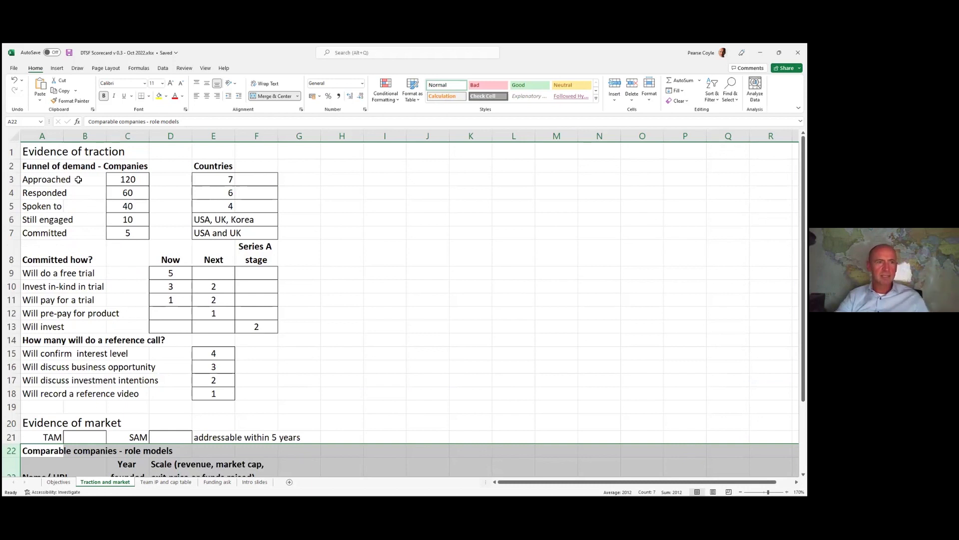
{"action": "left_click", "coordinate": [44, 152]}
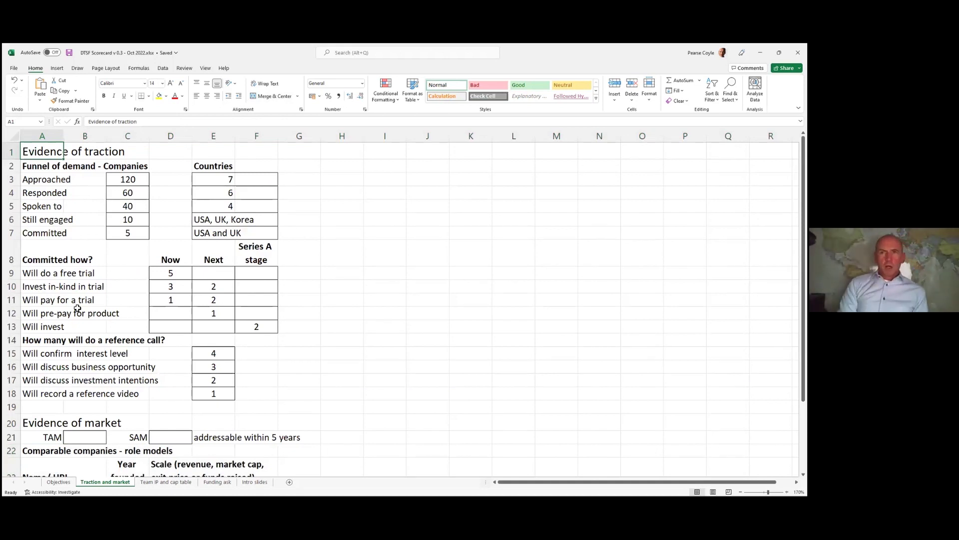
Open the Team IP and cap table sheet and select its founding team heading in A1
{"action": "left_click", "coordinate": [158, 482]}
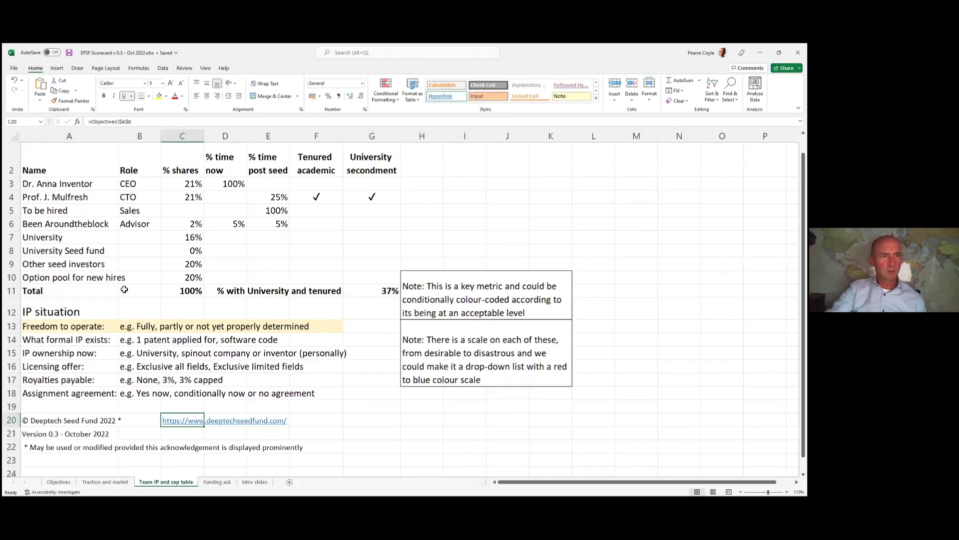
{"action": "left_click", "coordinate": [68, 155]}
{"action": "scroll", "coordinate": [59, 168], "scroll_direction": "up", "scroll_amount": 1}
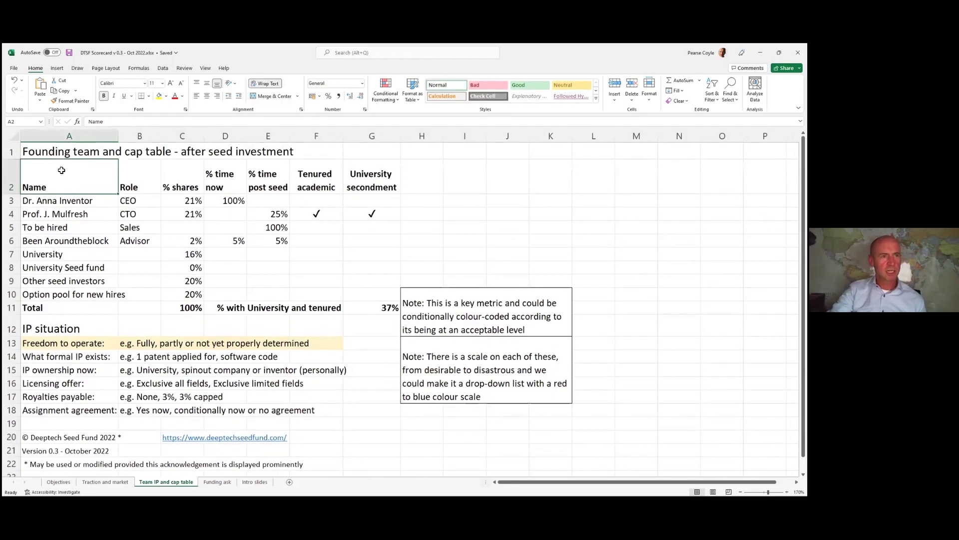
{"action": "left_click", "coordinate": [50, 153]}
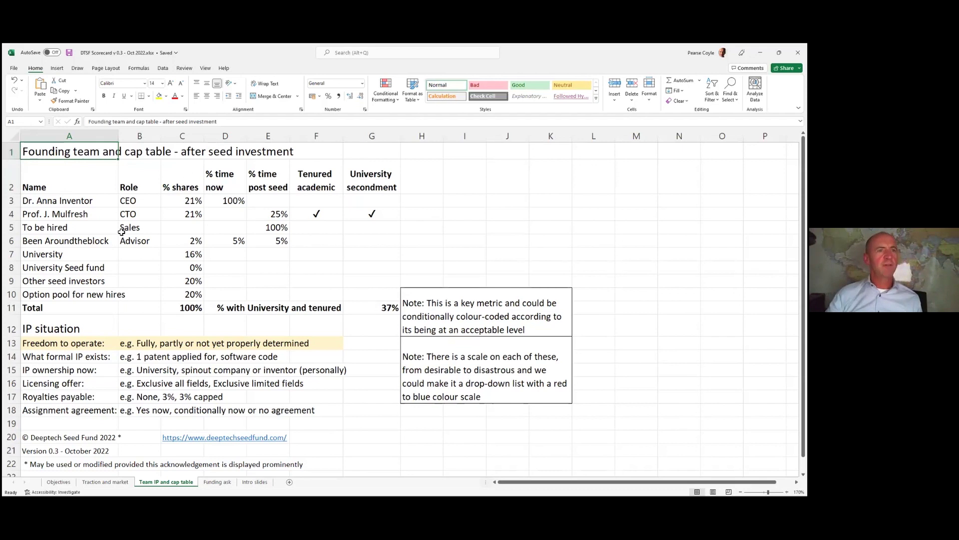
Highlight the Other seed investors and Option pool rows 9 and 10, and the remaining share percentages in C3:C8
{"action": "left_click", "coordinate": [10, 281]}
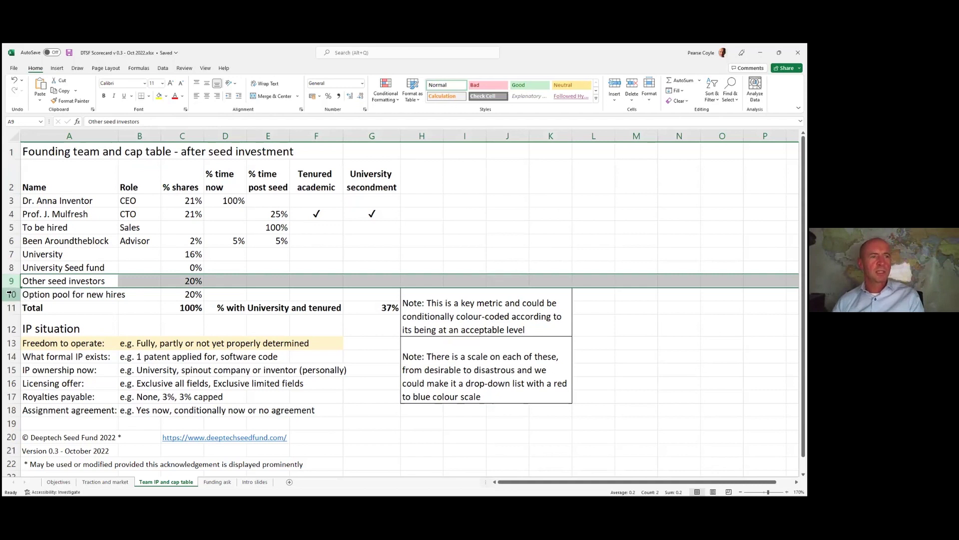
{"action": "left_click", "coordinate": [9, 294]}
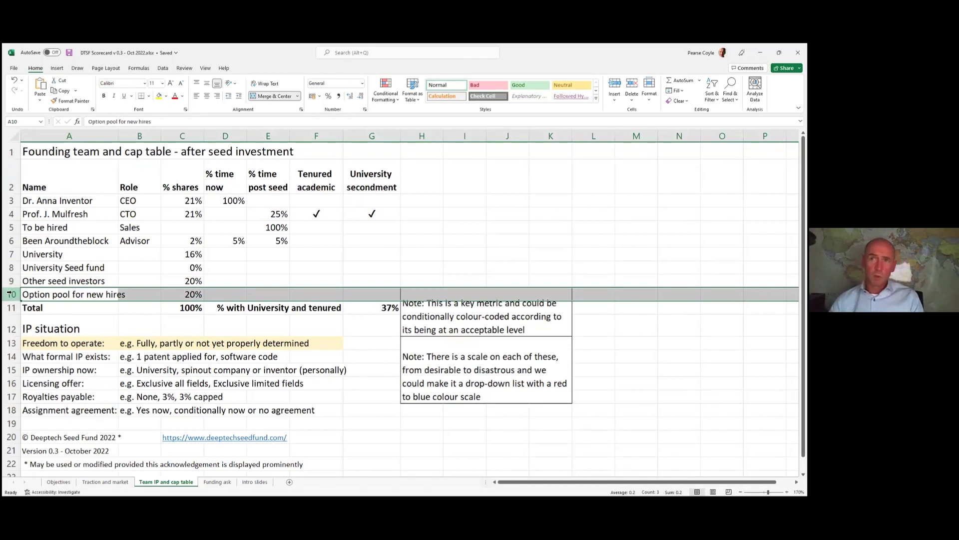
{"action": "left_click_drag", "start_coordinate": [10, 280], "coordinate": [11, 293]}
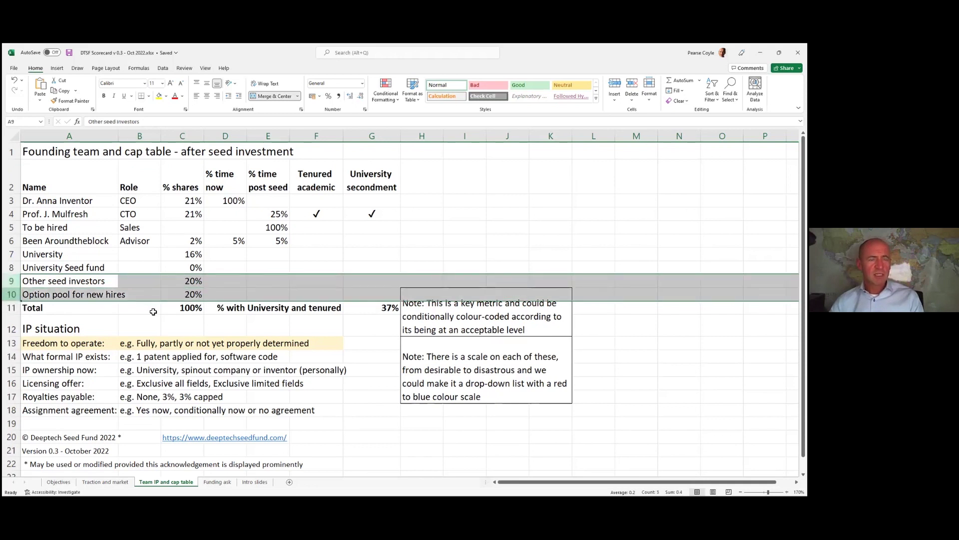
{"action": "left_click_drag", "start_coordinate": [177, 267], "coordinate": [181, 201]}
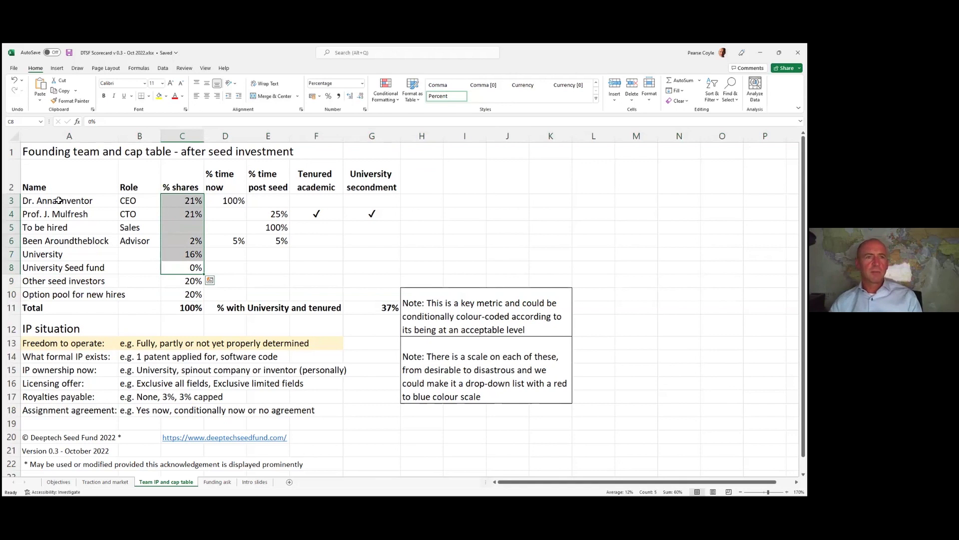
Point out the CEO's row 3 and current time share in D3, the CTO's row 4, and the Tenured academic column
{"action": "left_click", "coordinate": [15, 201]}
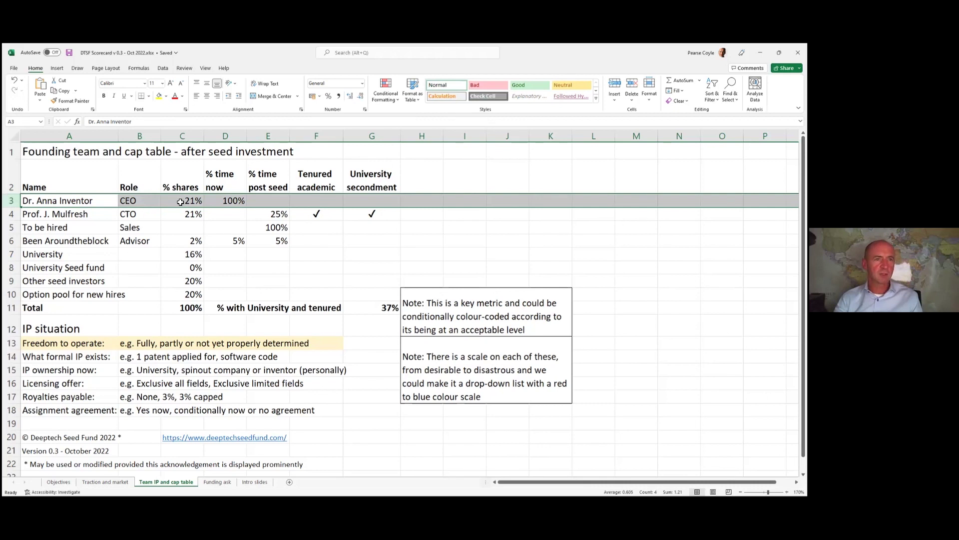
{"action": "left_click", "coordinate": [214, 201]}
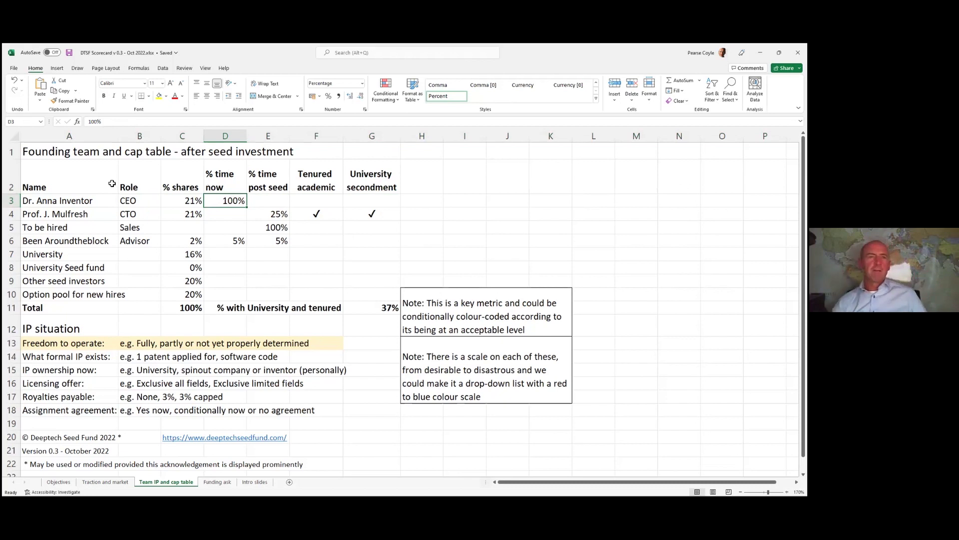
{"action": "left_click", "coordinate": [10, 214]}
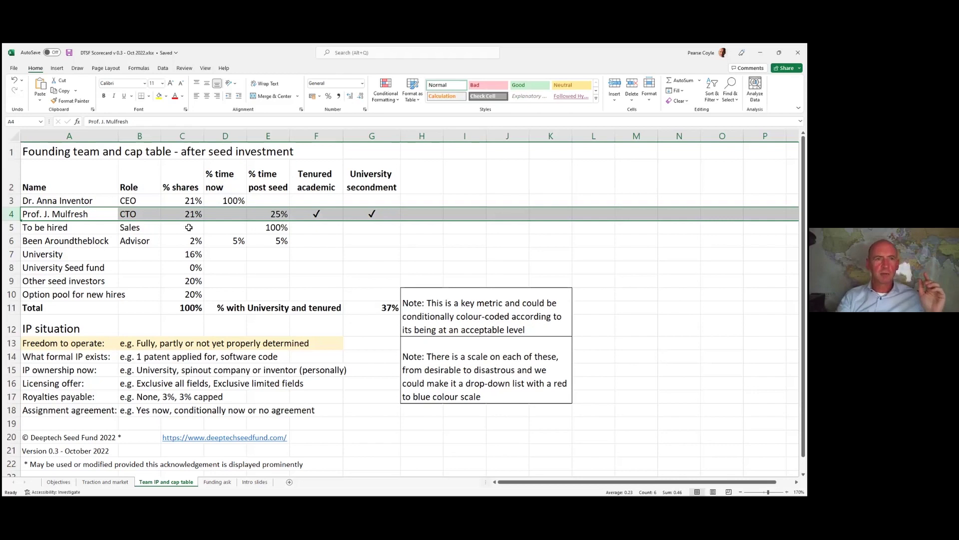
{"action": "left_click", "coordinate": [323, 137]}
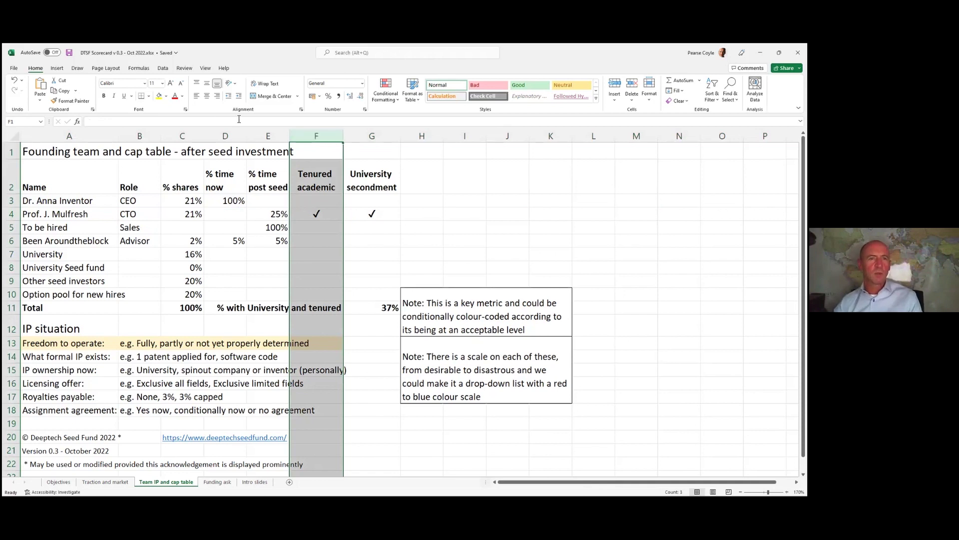
Compare the CTO's row 4 with the CEO's row 3, and point out the CTO's post-seed time share in E4
{"action": "left_click", "coordinate": [12, 214]}
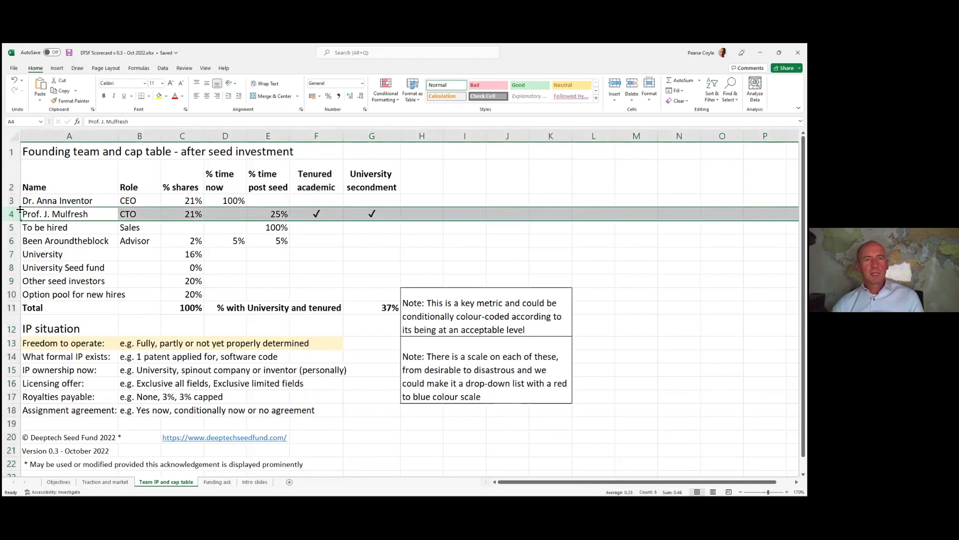
{"action": "left_click", "coordinate": [12, 200]}
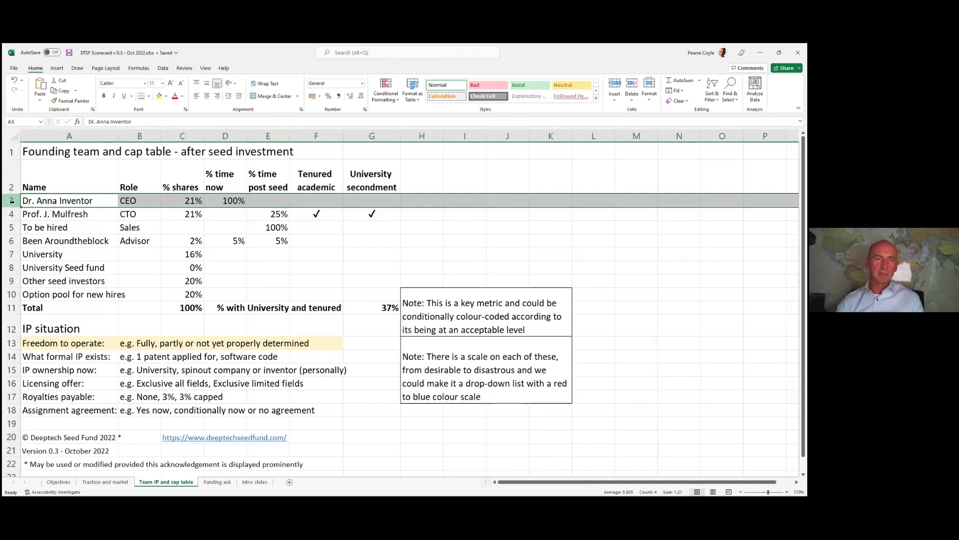
{"action": "left_click", "coordinate": [11, 214]}
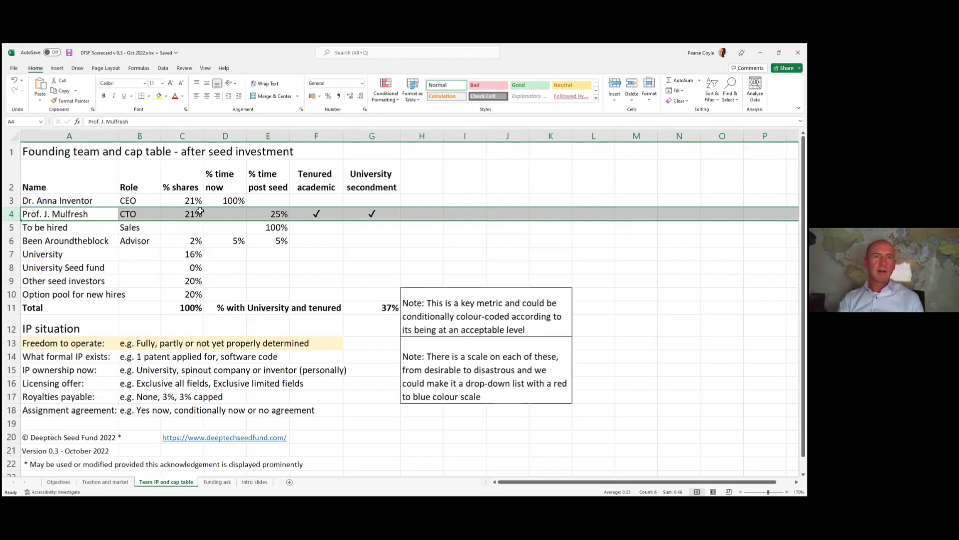
{"action": "key", "text": "Right"}
{"action": "key", "text": "Right"}
{"action": "key", "text": "Right"}
{"action": "key", "text": "Right"}
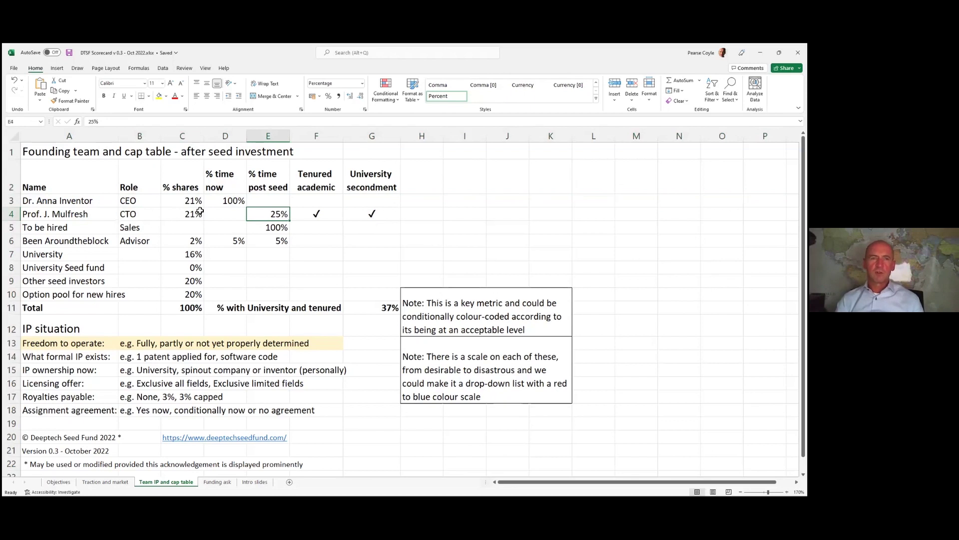
Highlight the CTO's complete entry across A4:G4
{"action": "key", "text": "Left"}
{"action": "key", "text": "Left"}
{"action": "key", "text": "Left"}
{"action": "key", "text": "Left"}
{"action": "key", "text": "shift+Right"}
{"action": "key", "text": "shift+Right"}
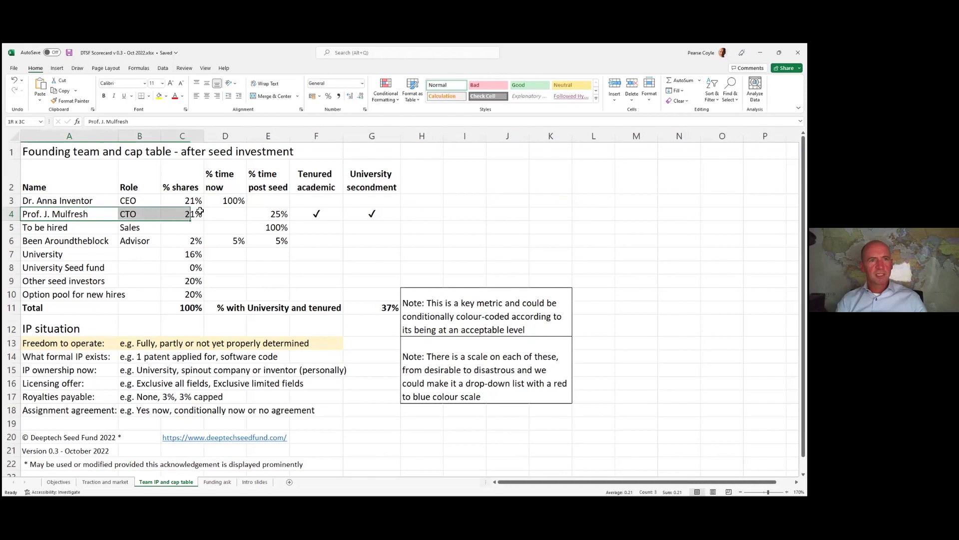
{"action": "key", "text": "shift+Right"}
{"action": "key", "text": "shift+Right"}
{"action": "key", "text": "shift+Right"}
{"action": "key", "text": "shift+Right"}
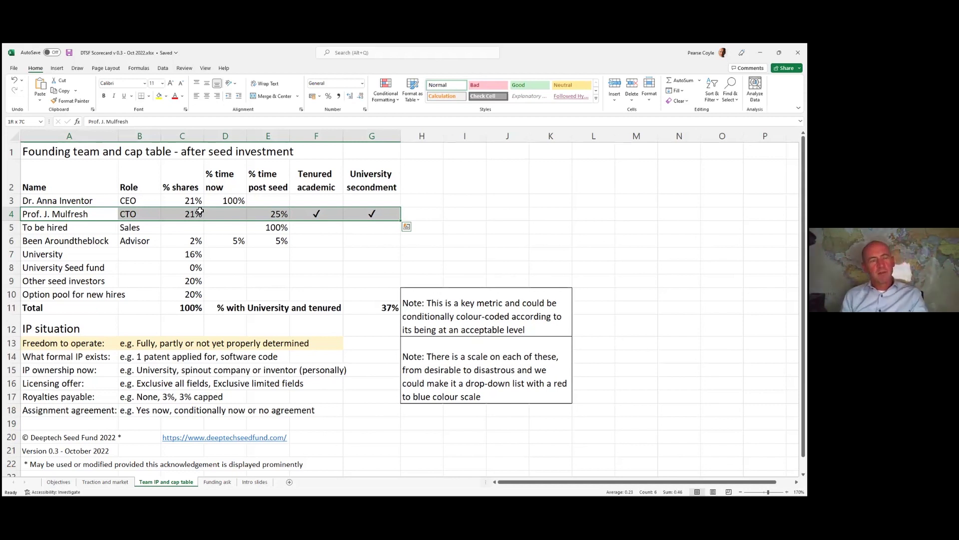
Step through the CTO's entries from B4 to the secondment tick in G4, and highlight the whole University secondment column
{"action": "key", "text": "Right"}
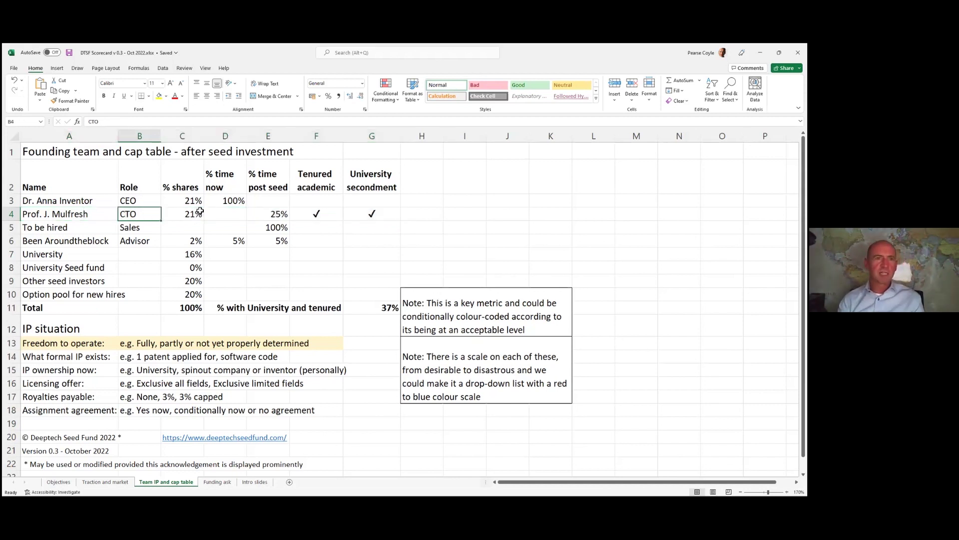
{"action": "key", "text": "Right"}
{"action": "key", "text": "Right"}
{"action": "key", "text": "Right"}
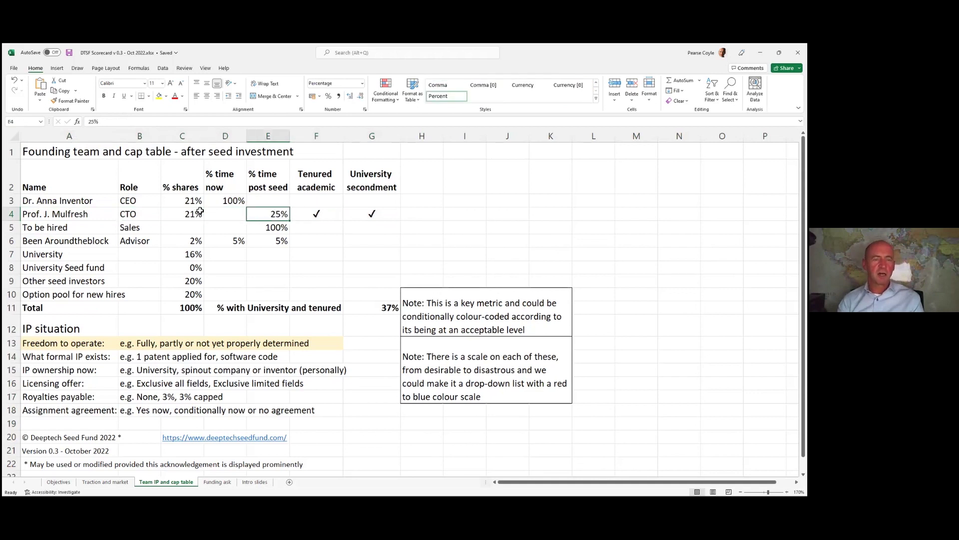
{"action": "key", "text": "Right"}
{"action": "key", "text": "Right"}
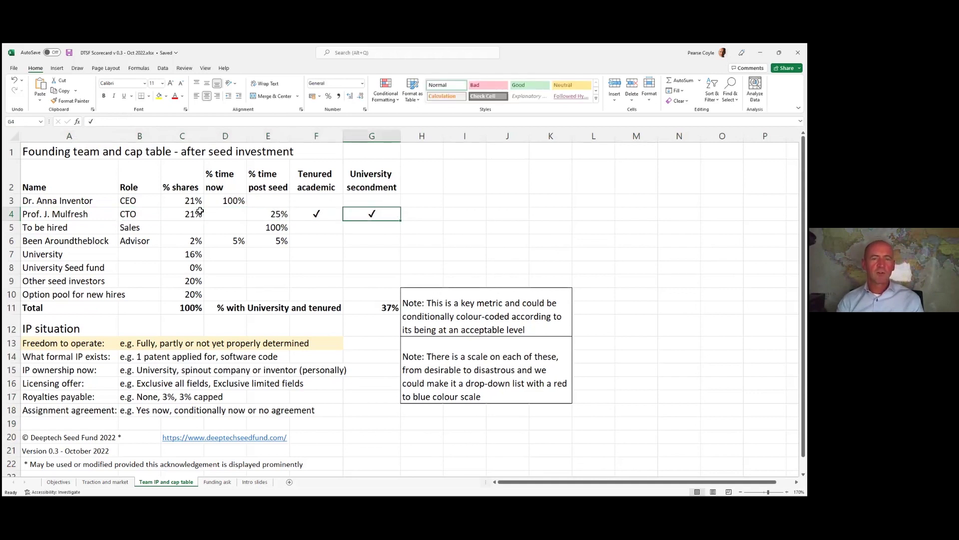
{"action": "left_click", "coordinate": [361, 138]}
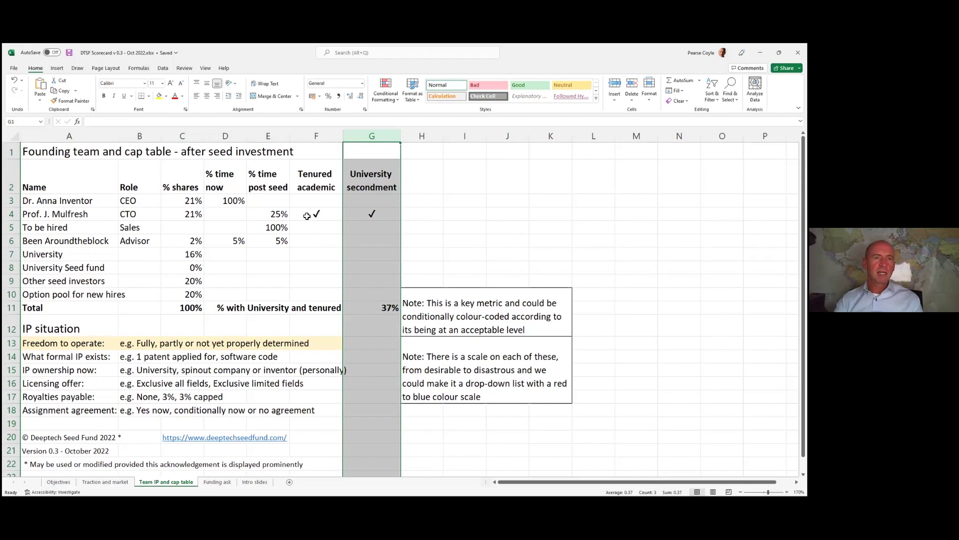
Point out the CTO's post-seed time in E4, and highlight the CTO's shares through secondment entries in C4:G4
{"action": "left_click", "coordinate": [273, 216]}
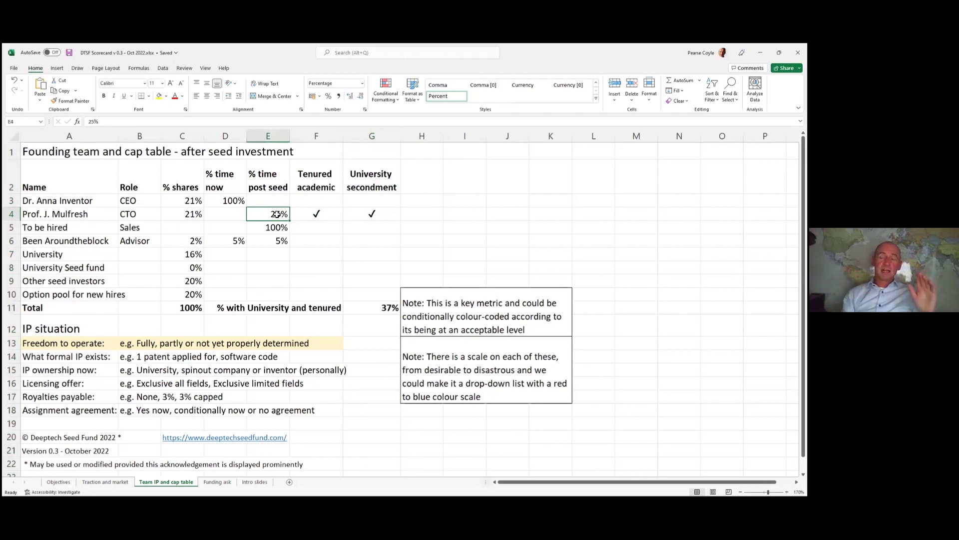
{"action": "key", "text": "Left"}
{"action": "key", "text": "Left"}
{"action": "key", "text": "Left"}
{"action": "key", "text": "Right"}
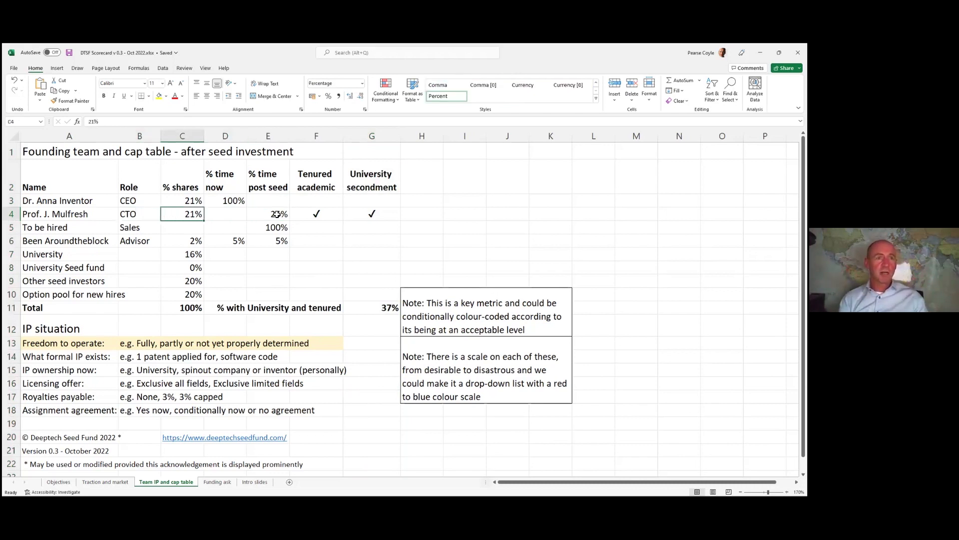
{"action": "key", "text": "shift+Right"}
{"action": "key", "text": "shift+Right"}
{"action": "key", "text": "shift+Right"}
{"action": "key", "text": "shift+Right"}
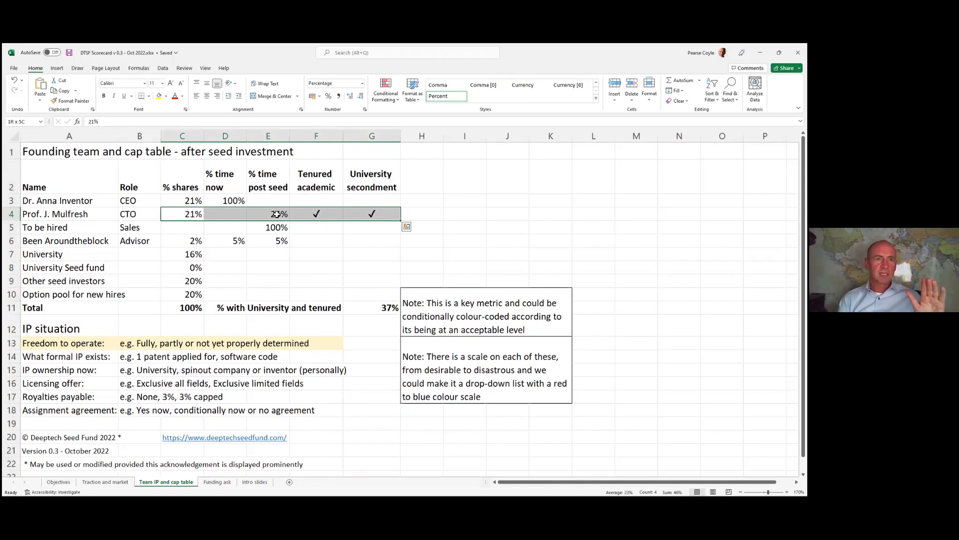
Point out the CTO's post-seed time in E4 and University secondment tick in G4 individually
{"action": "key", "text": "Left"}
{"action": "key", "text": "Right"}
{"action": "key", "text": "Right"}
{"action": "key", "text": "Right"}
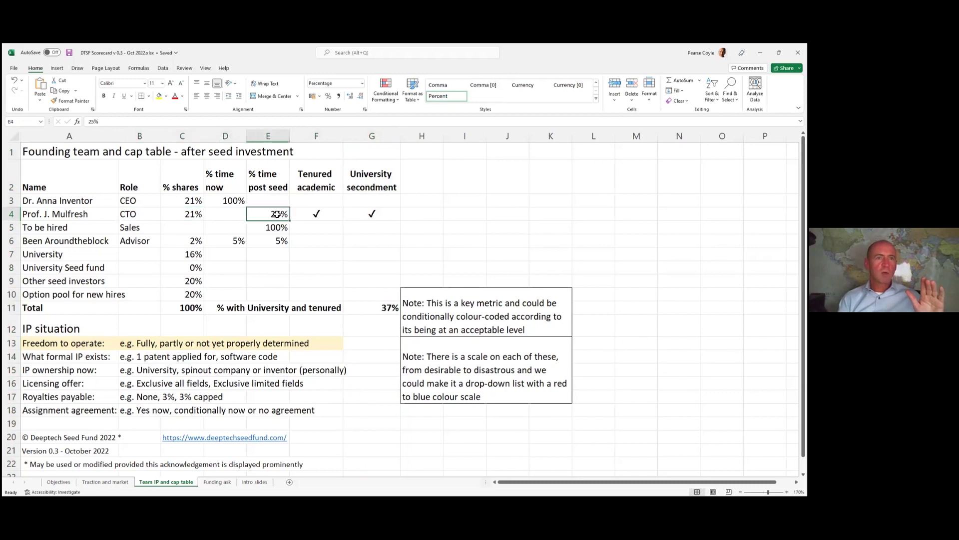
{"action": "key", "text": "Right"}
{"action": "key", "text": "Right"}
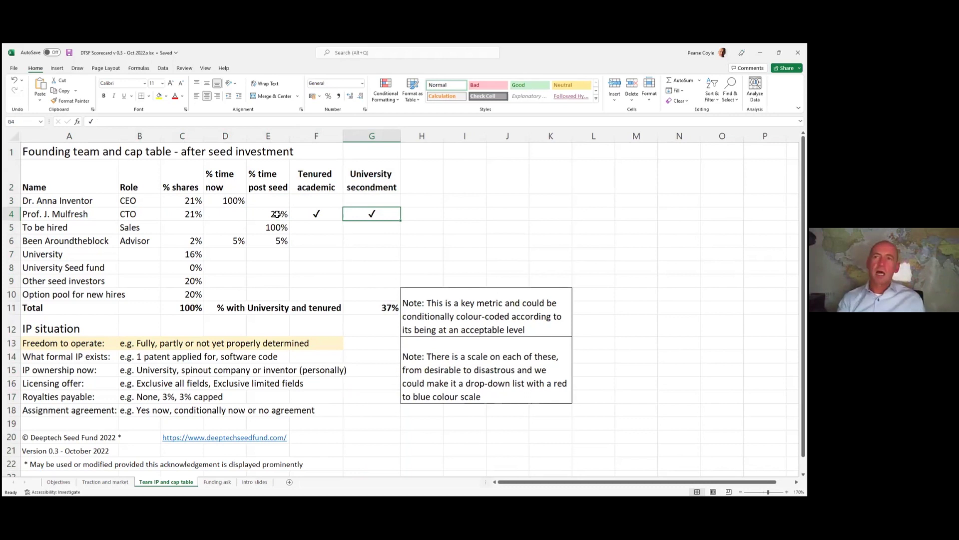
Highlight the CTO's tenured academic and secondment ticks in F4:G4, and return to the CTO's share percentage in C4
{"action": "key", "text": "shift+Left"}
{"action": "key", "text": "shift+Left"}
{"action": "key", "text": "shift+Left"}
{"action": "key", "text": "shift+Left"}
{"action": "key", "text": "shift+Left"}
{"action": "key", "text": "shift+Left"}
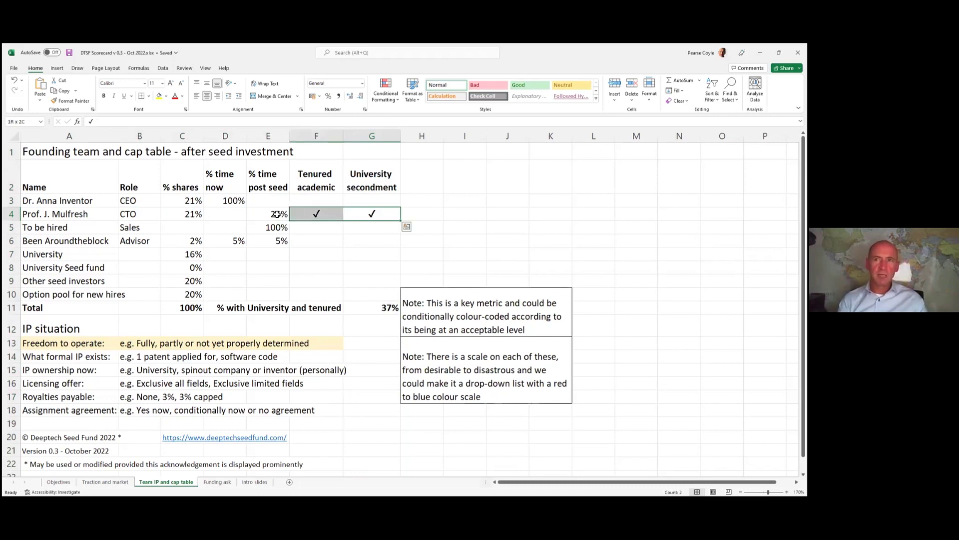
{"action": "key", "text": "Right"}
{"action": "key", "text": "Left"}
{"action": "key", "text": "Left"}
{"action": "key", "text": "Left"}
{"action": "key", "text": "Left"}
{"action": "key", "text": "Left"}
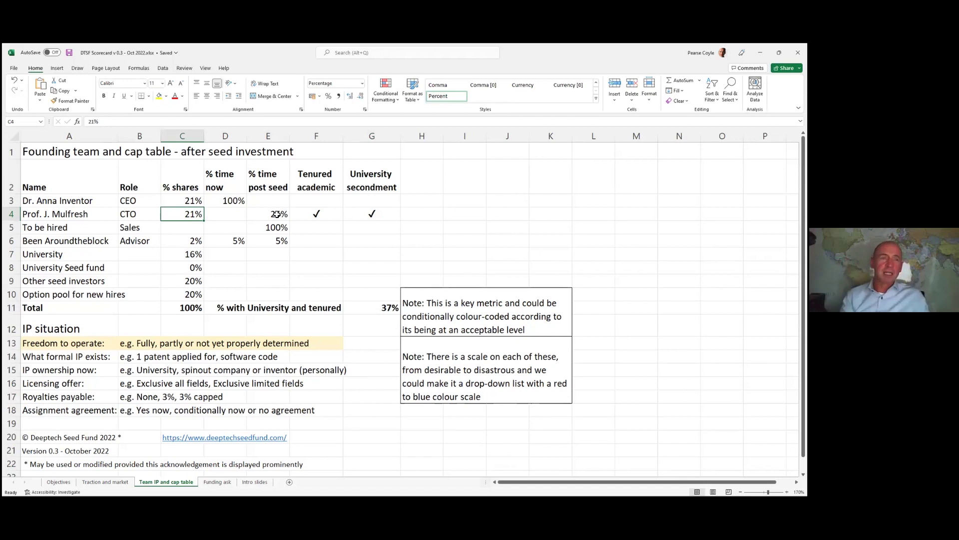
Walk through the To be hired entry in row 5, pointing out the Sales role in B5 and post-seed time in E5
{"action": "key", "text": "Down"}
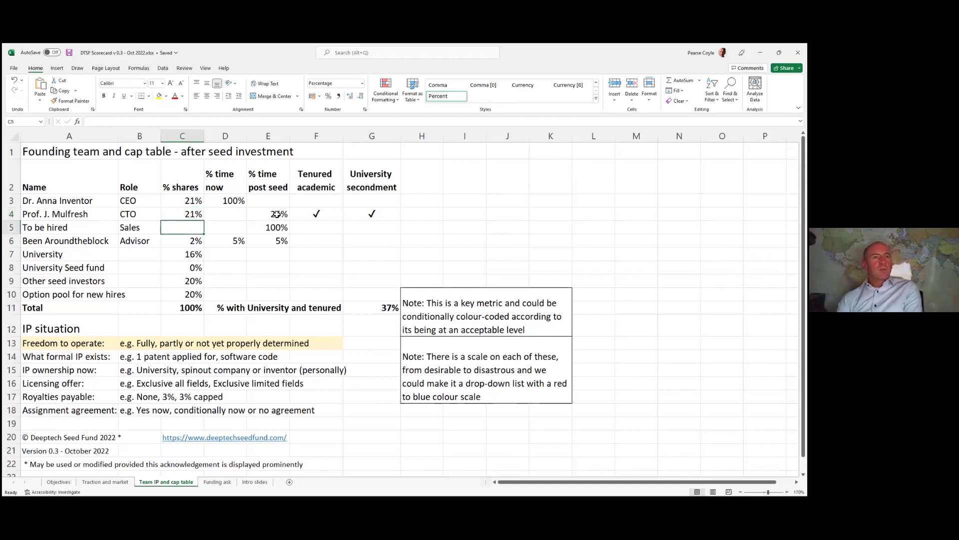
{"action": "key", "text": "Right"}
{"action": "key", "text": "Right"}
{"action": "key", "text": "Left"}
{"action": "key", "text": "Left"}
{"action": "key", "text": "Left"}
{"action": "key", "text": "Left"}
{"action": "key", "text": "Right"}
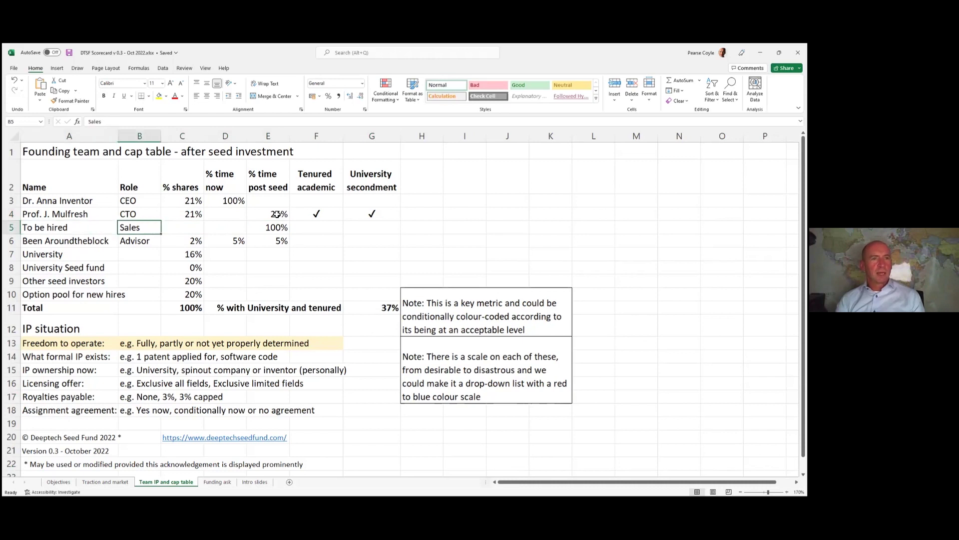
{"action": "key", "text": "Right"}
{"action": "key", "text": "Right"}
{"action": "key", "text": "Right"}
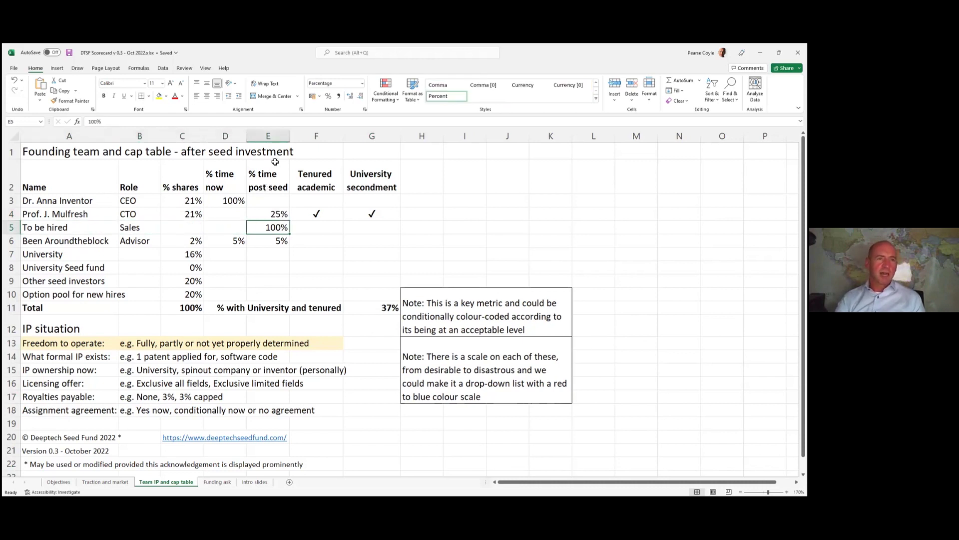
Compare the % time now and % time post seed columns by highlighting D2:D10 and E2:E10 in turn
{"action": "left_click", "coordinate": [274, 137]}
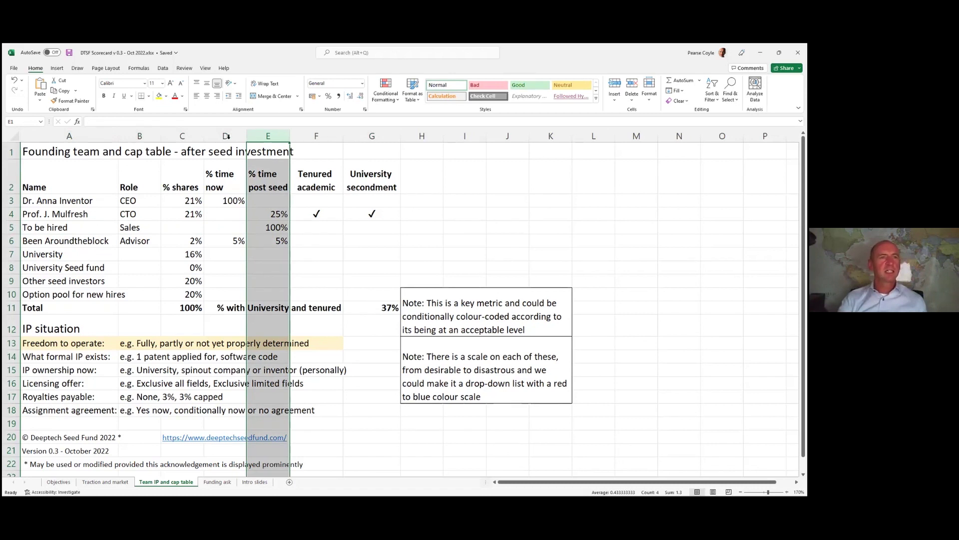
{"action": "left_click_drag", "start_coordinate": [219, 175], "coordinate": [214, 302]}
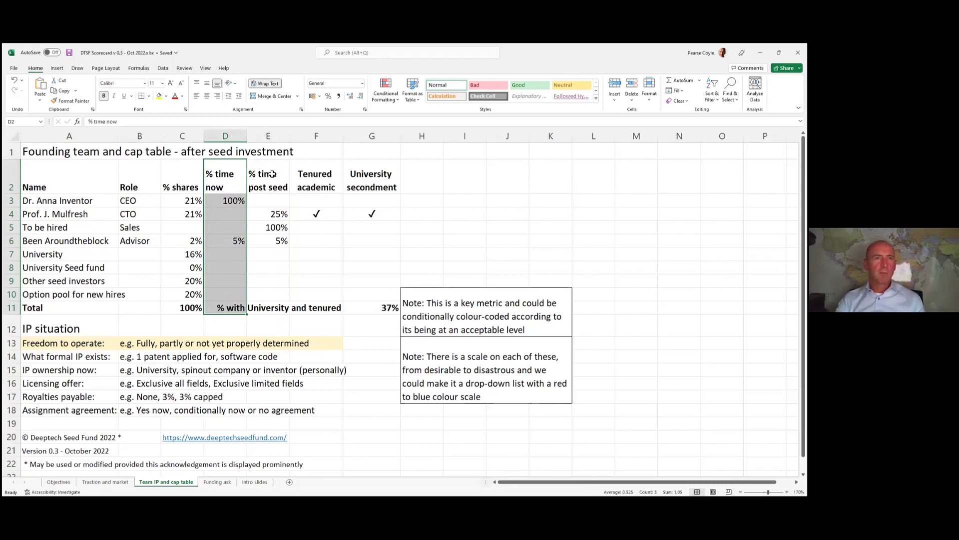
{"action": "left_click_drag", "start_coordinate": [268, 173], "coordinate": [263, 298]}
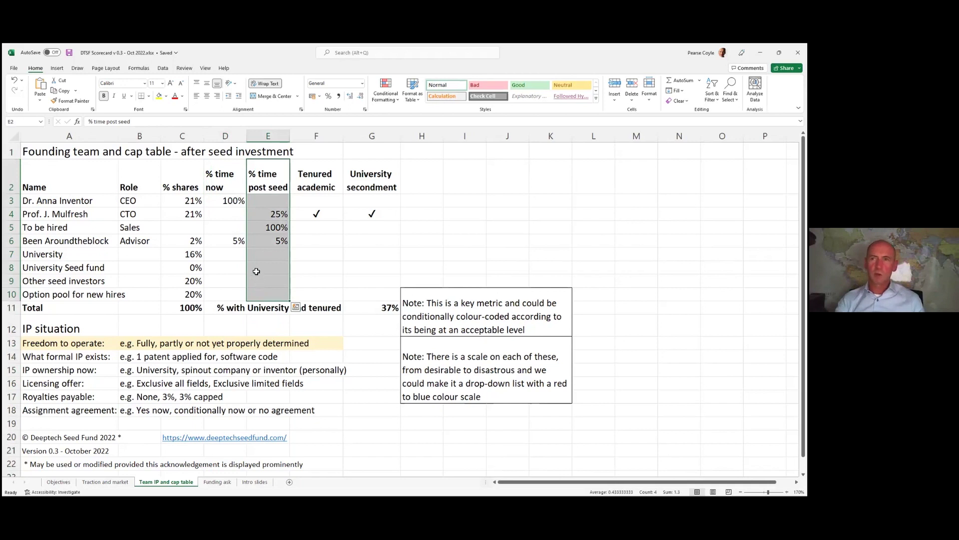
{"action": "left_click_drag", "start_coordinate": [220, 173], "coordinate": [223, 293]}
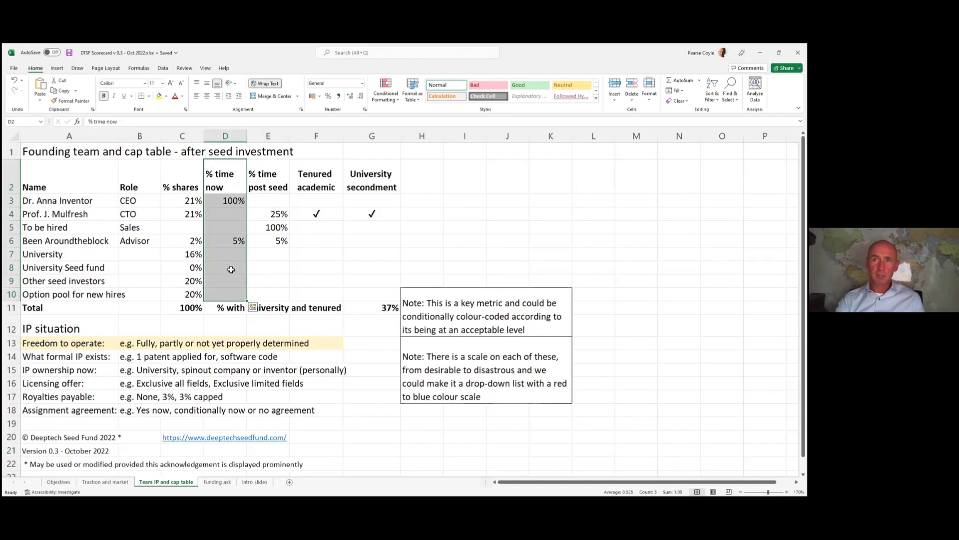
{"action": "left_click_drag", "start_coordinate": [270, 183], "coordinate": [262, 298]}
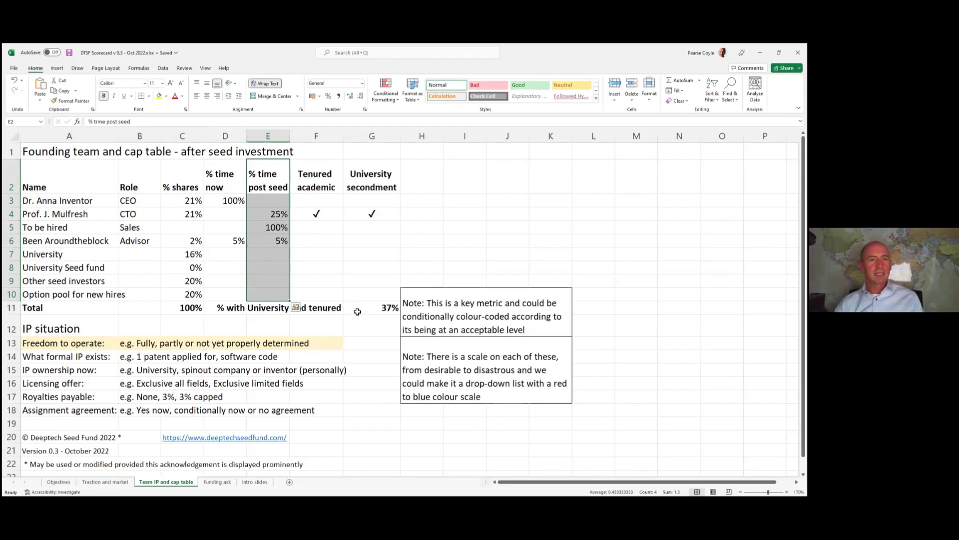
Highlight the whole cap table A1:G11, and single out the University's share in C7 and its row 7
{"action": "left_click_drag", "start_coordinate": [358, 312], "coordinate": [21, 155]}
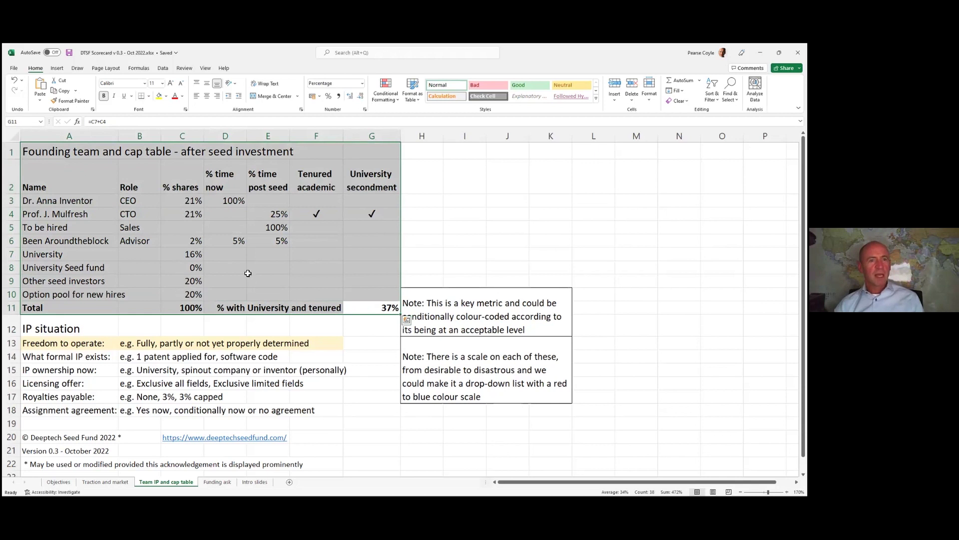
{"action": "left_click", "coordinate": [307, 238]}
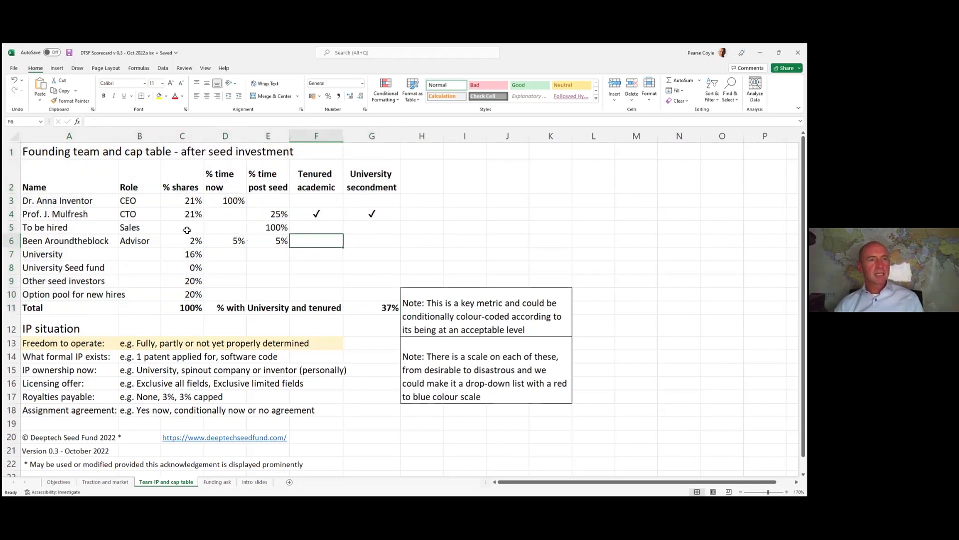
{"action": "left_click", "coordinate": [176, 255]}
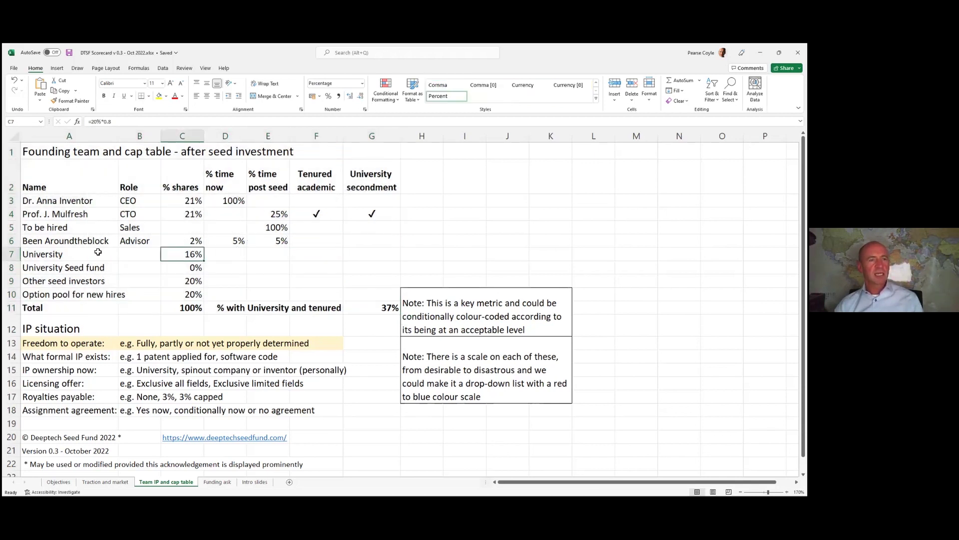
{"action": "left_click", "coordinate": [9, 255]}
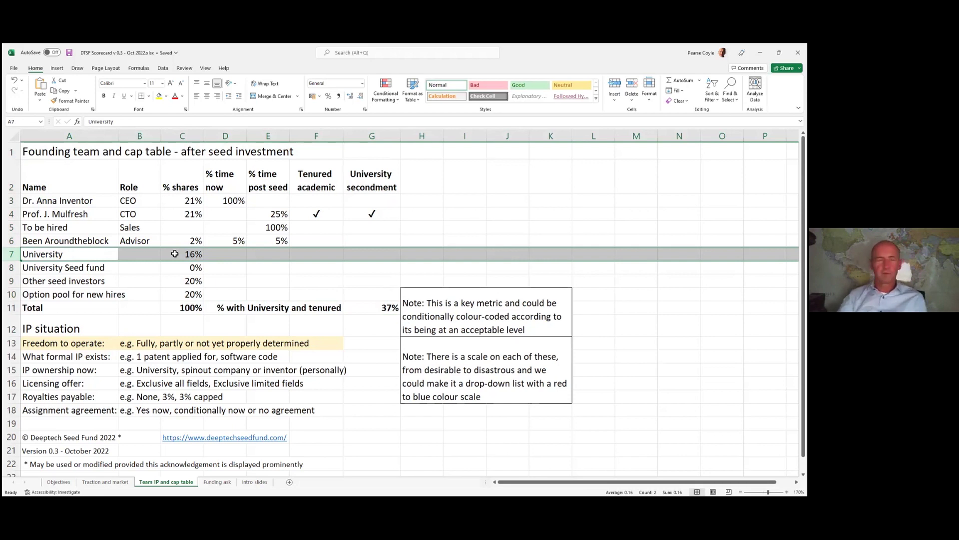
Contrast the Other seed investors and Option pool rows 9 and 10 with the University's share in row 7
{"action": "left_click_drag", "start_coordinate": [11, 280], "coordinate": [13, 297]}
{"action": "left_click", "coordinate": [180, 254]}
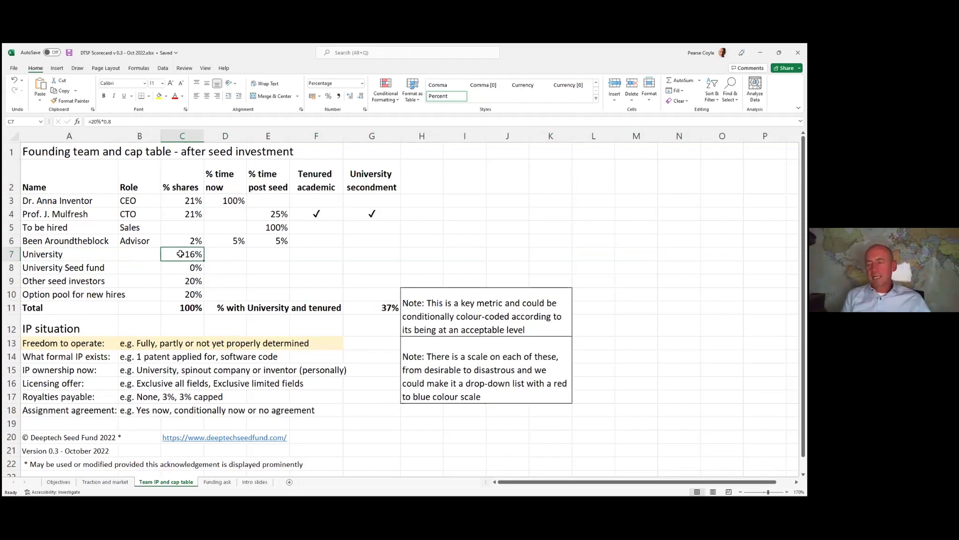
{"action": "left_click", "coordinate": [10, 282]}
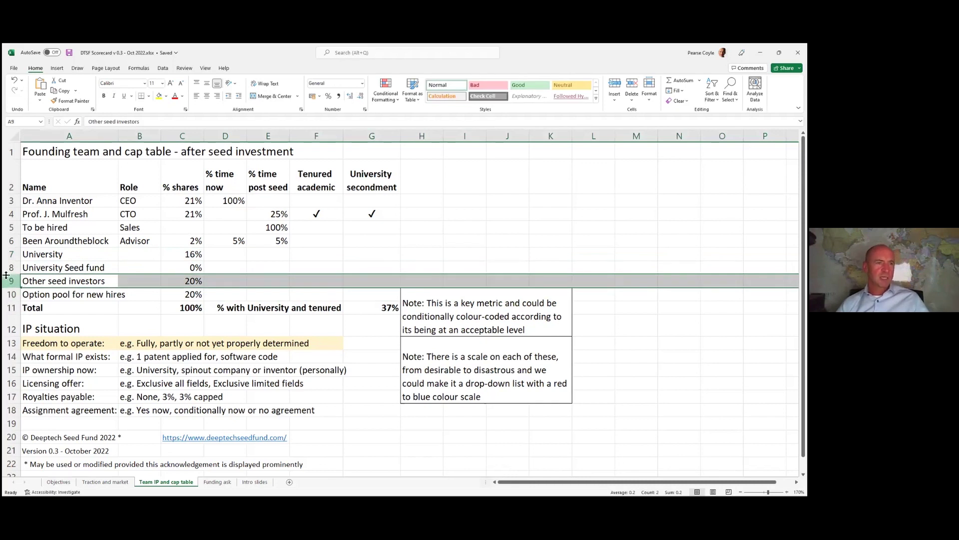
{"action": "left_click", "coordinate": [10, 254]}
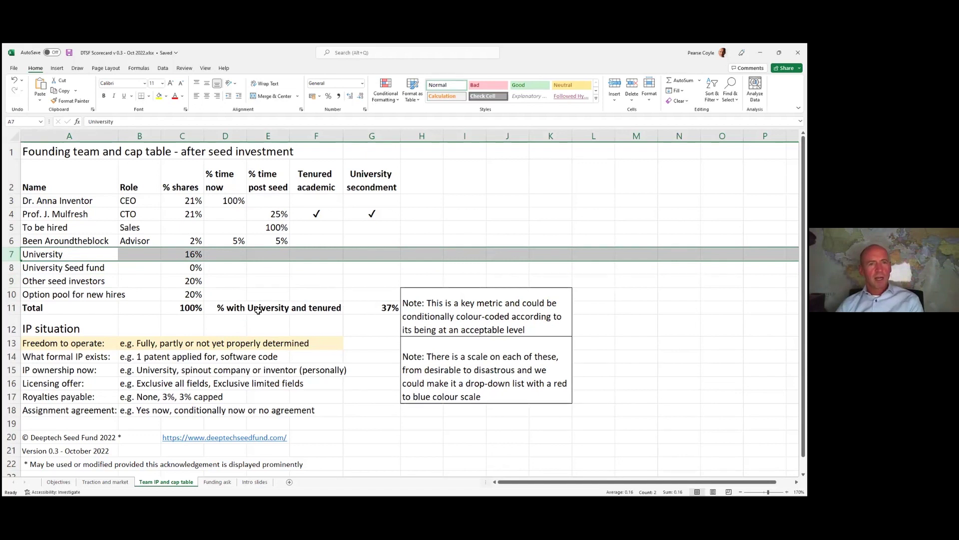
Highlight the % with University and tenured metric in D11:G11, and select its two contributing shares, C7 and C4, together
{"action": "left_click_drag", "start_coordinate": [231, 306], "coordinate": [393, 308]}
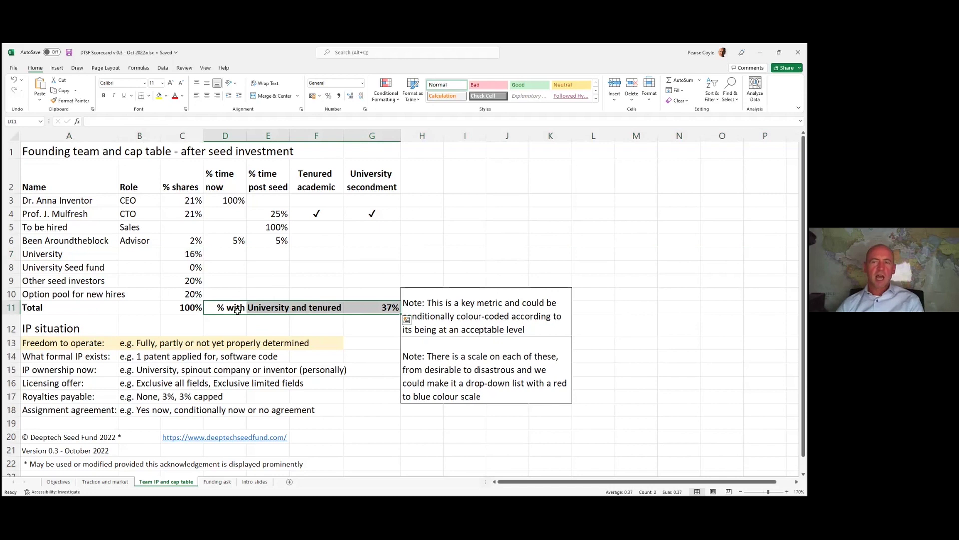
{"action": "left_click", "coordinate": [196, 254]}
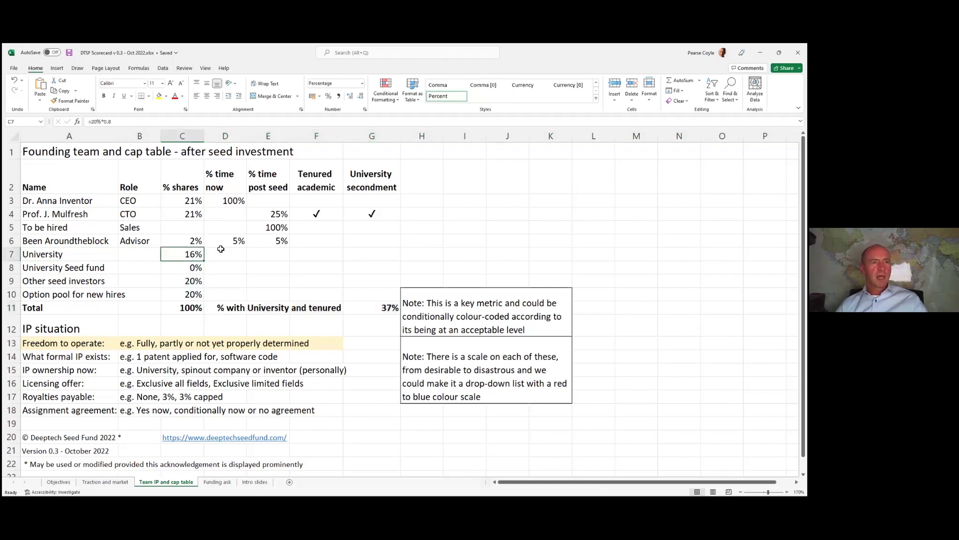
{"action": "left_click", "coordinate": [199, 215], "text": "ctrl"}
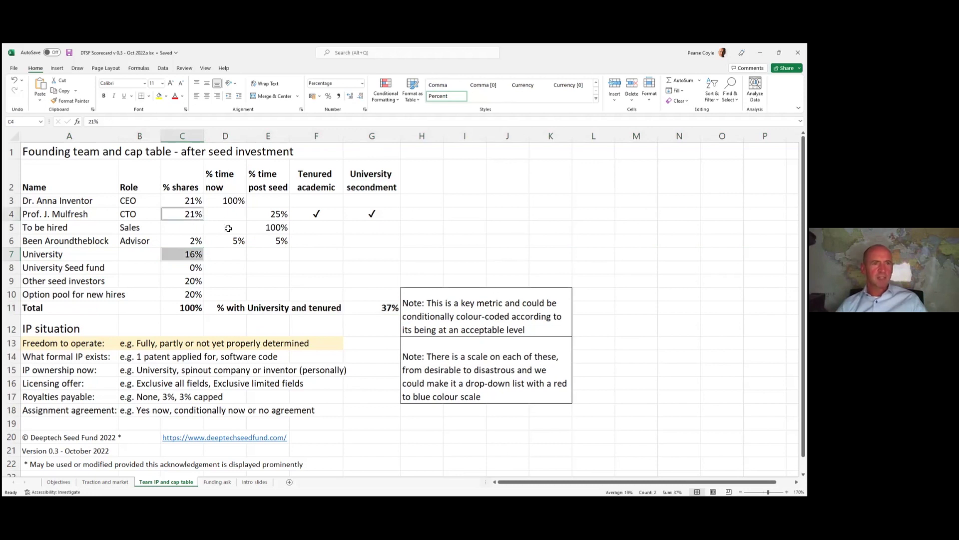
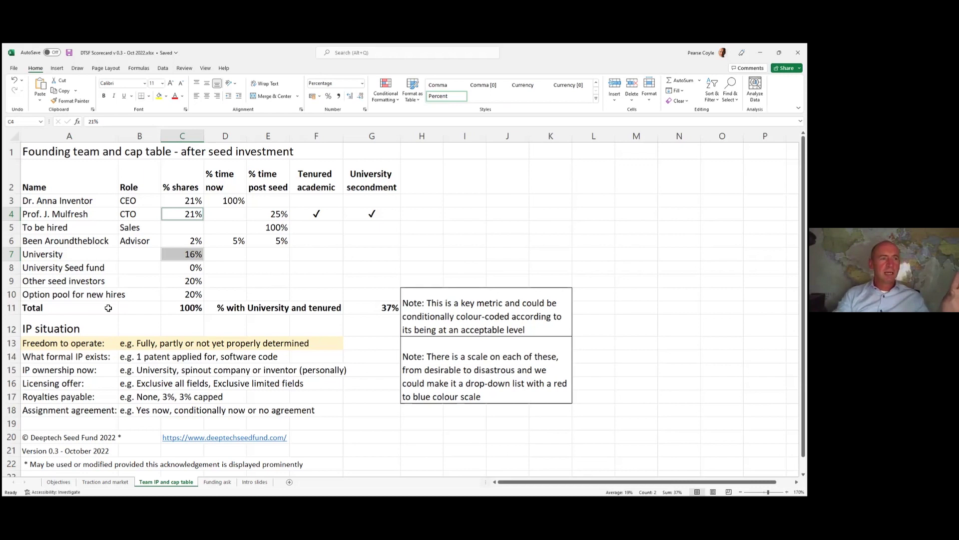
Highlight the whole cap table in rows 1 to 11, and the IP situation section in rows 12 to 18
{"action": "left_click", "coordinate": [9, 308]}
{"action": "left_click_drag", "start_coordinate": [29, 142], "coordinate": [25, 146]}
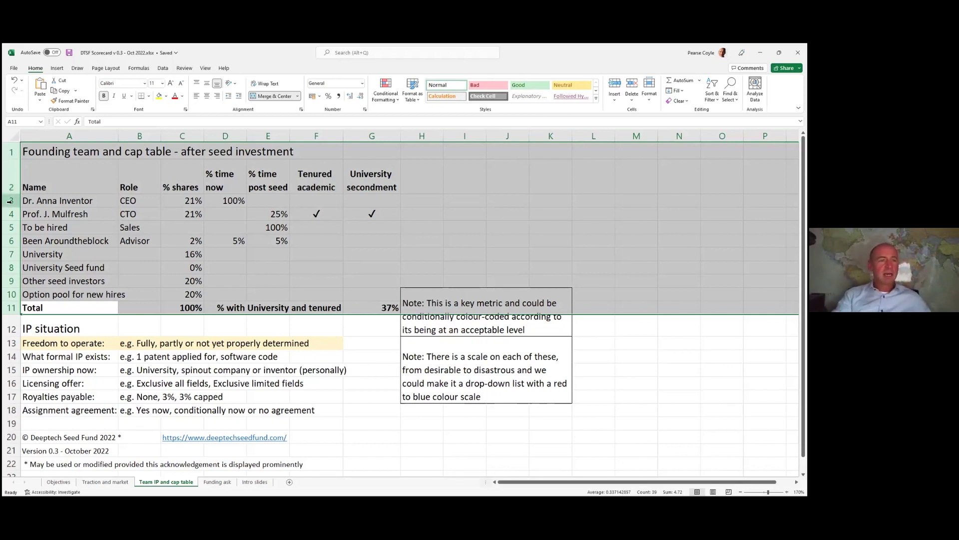
{"action": "scroll", "coordinate": [9, 245], "scroll_direction": "down", "scroll_amount": 2}
{"action": "scroll", "coordinate": [9, 245], "scroll_direction": "down", "scroll_amount": 3}
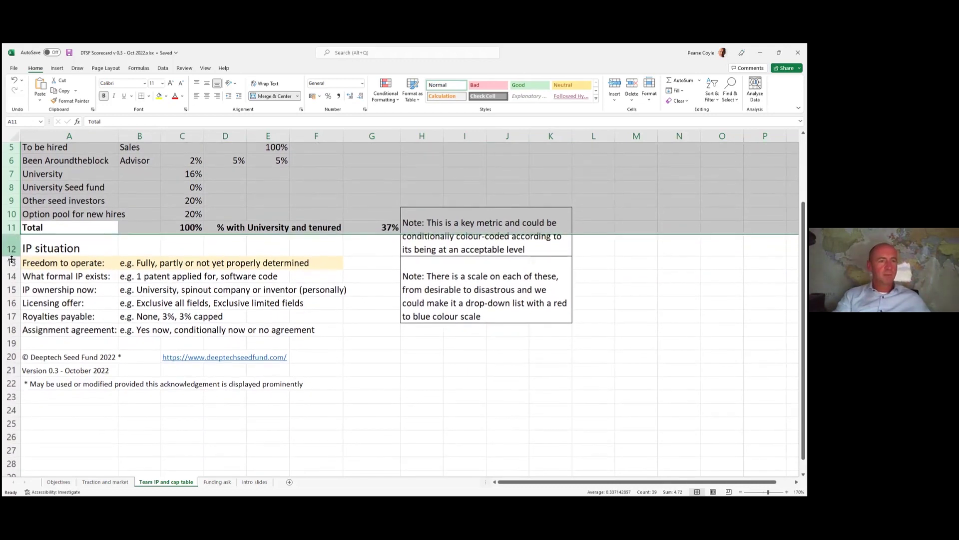
{"action": "left_click", "coordinate": [11, 250]}
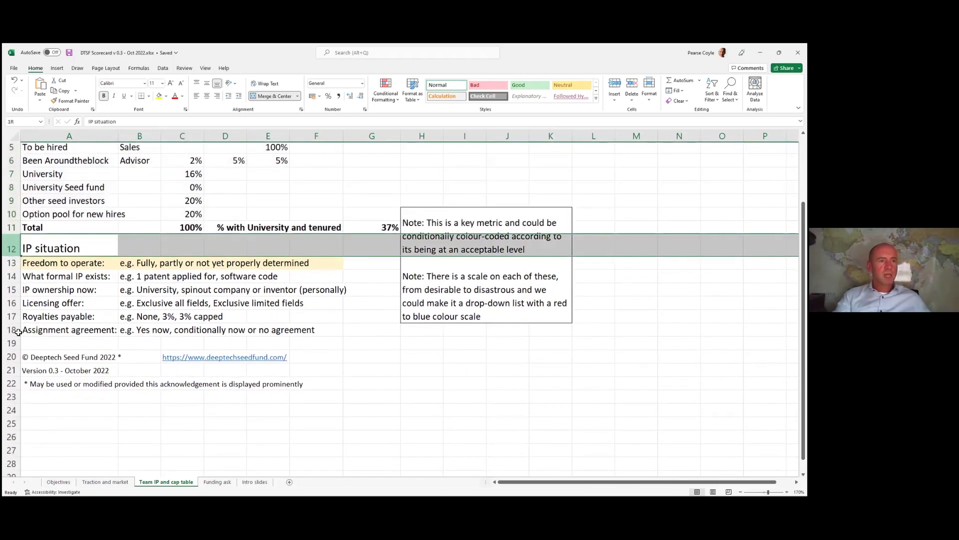
{"action": "left_click_drag", "start_coordinate": [21, 320], "coordinate": [20, 327]}
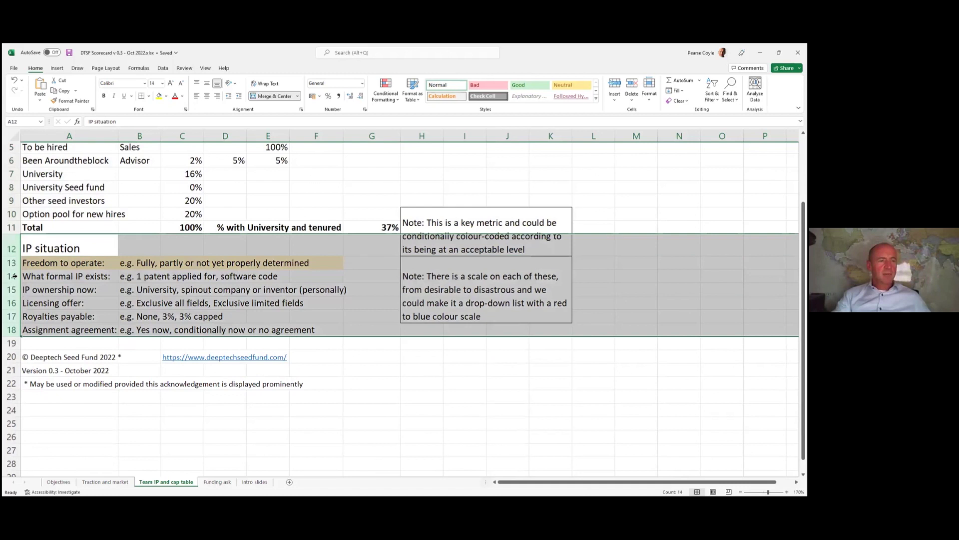
Single out the Freedom to operate, What formal IP exists and IP ownership now entries in rows 13 to 15 in turn
{"action": "left_click", "coordinate": [12, 263]}
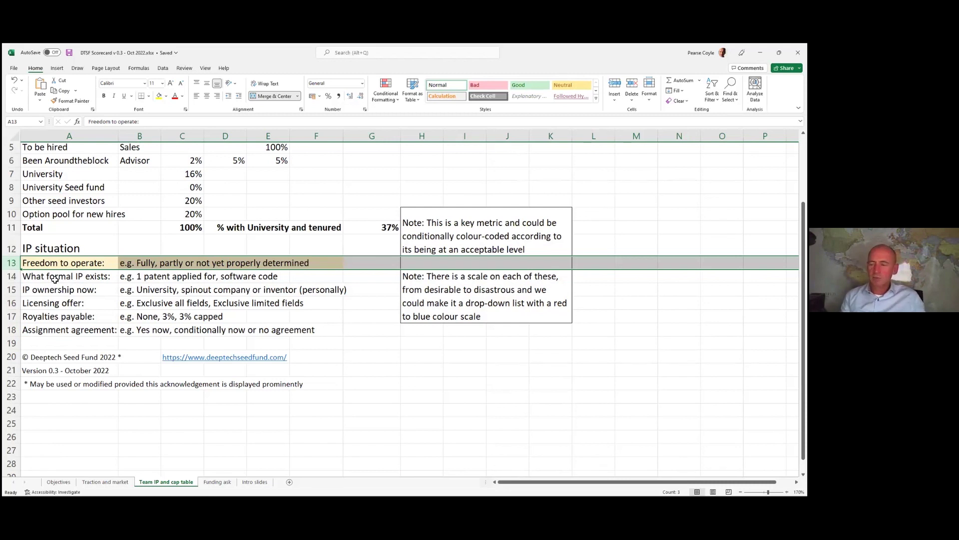
{"action": "left_click", "coordinate": [12, 277]}
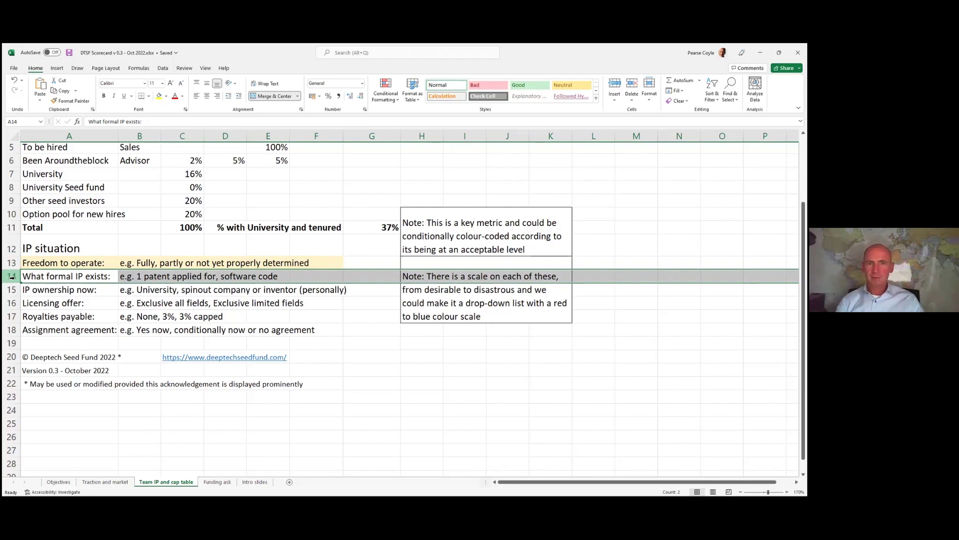
{"action": "key", "text": "Right"}
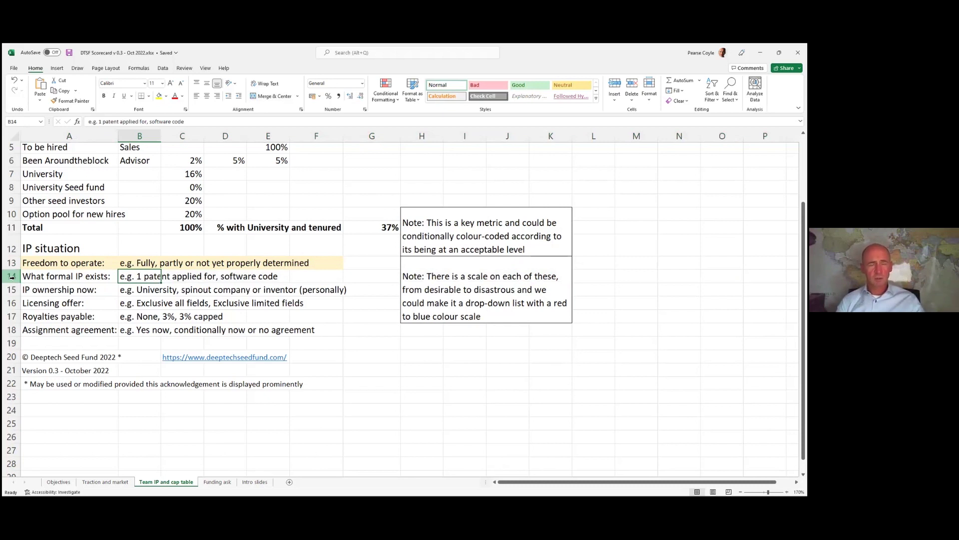
{"action": "key", "text": "Down"}
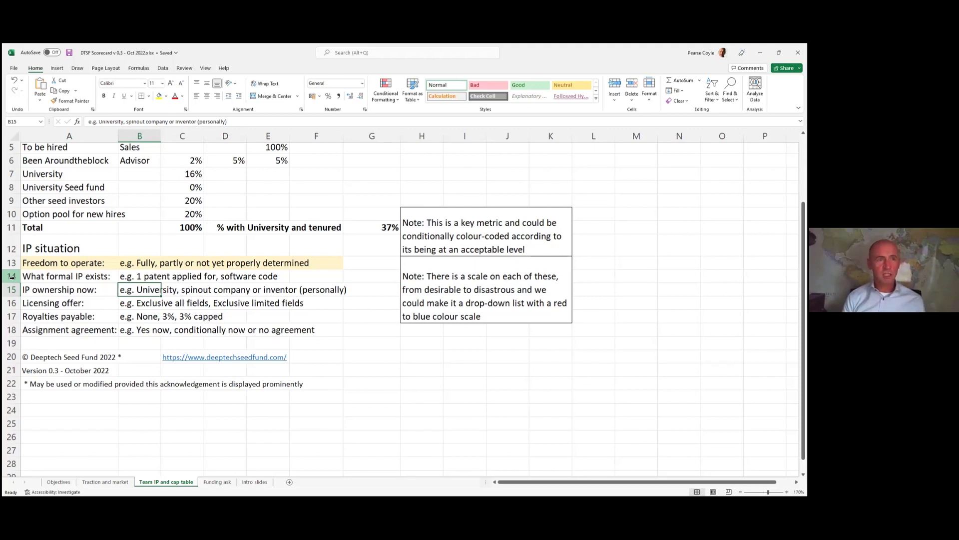
{"action": "key", "text": "Left"}
{"action": "key", "text": "Right"}
{"action": "key", "text": "Left"}
Single out the Licensing offer label in A16, the Royalties payable row 17 and the Assignment agreement row 18 in turn
{"action": "key", "text": "Down"}
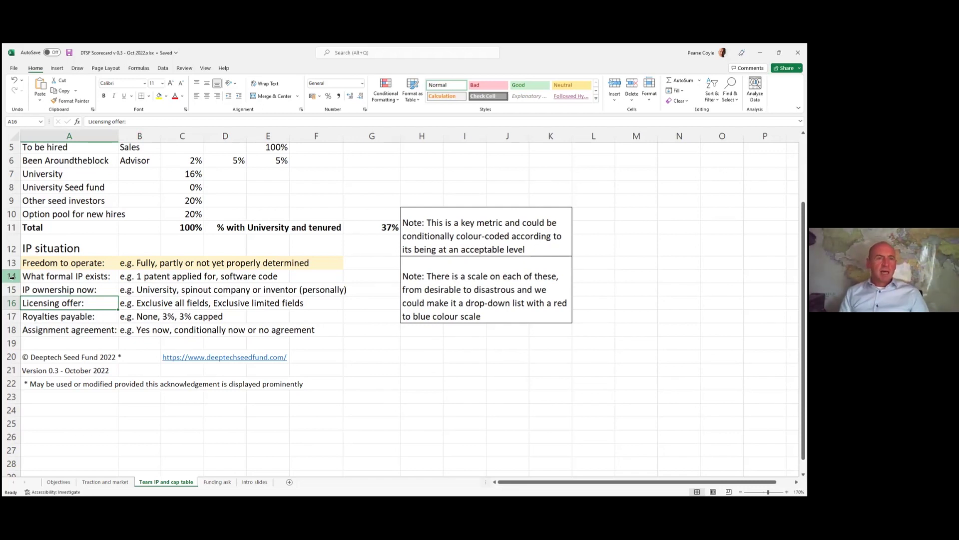
{"action": "left_click", "coordinate": [12, 316]}
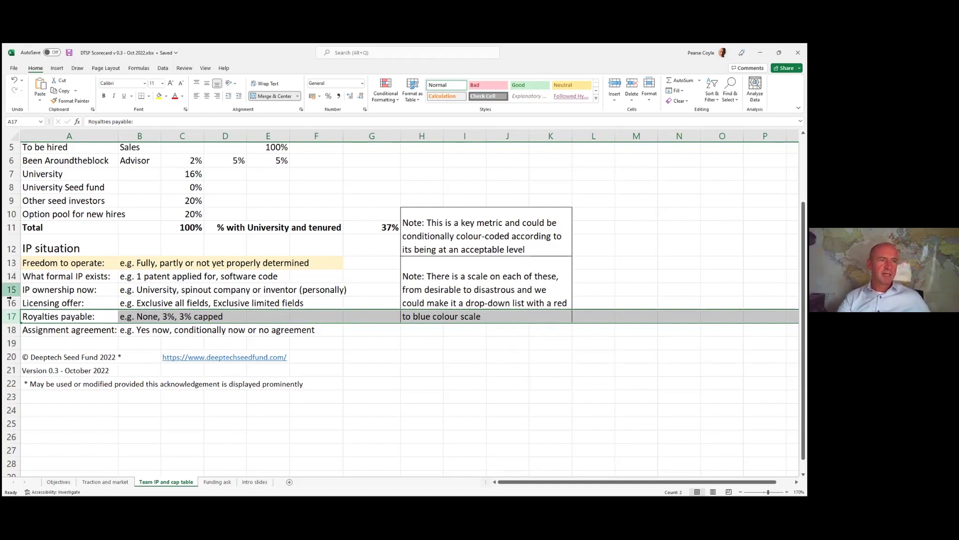
{"action": "left_click", "coordinate": [15, 330]}
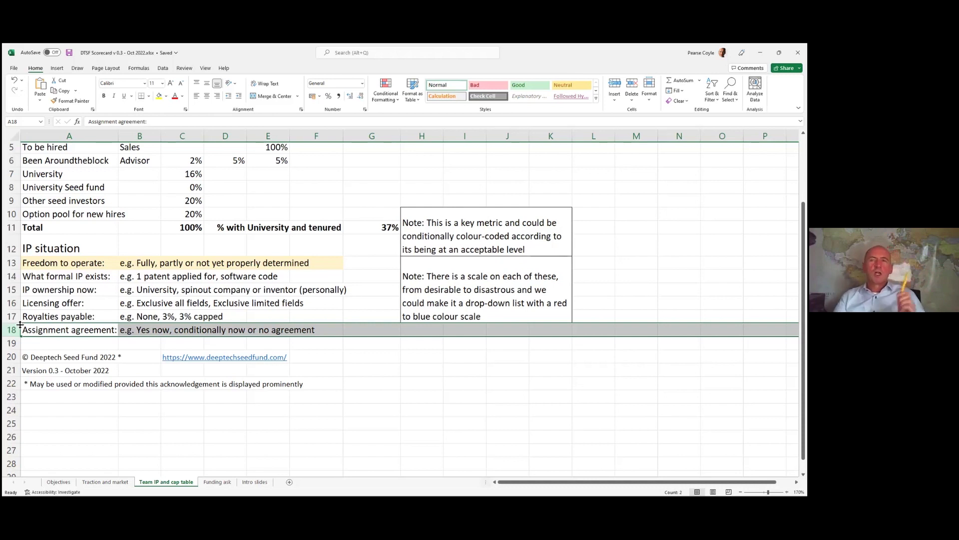
Open the Funding ask sheet and highlight its TRL today, purpose of the raise and expected TRL entries in rows 3 to 5
{"action": "left_click", "coordinate": [211, 481]}
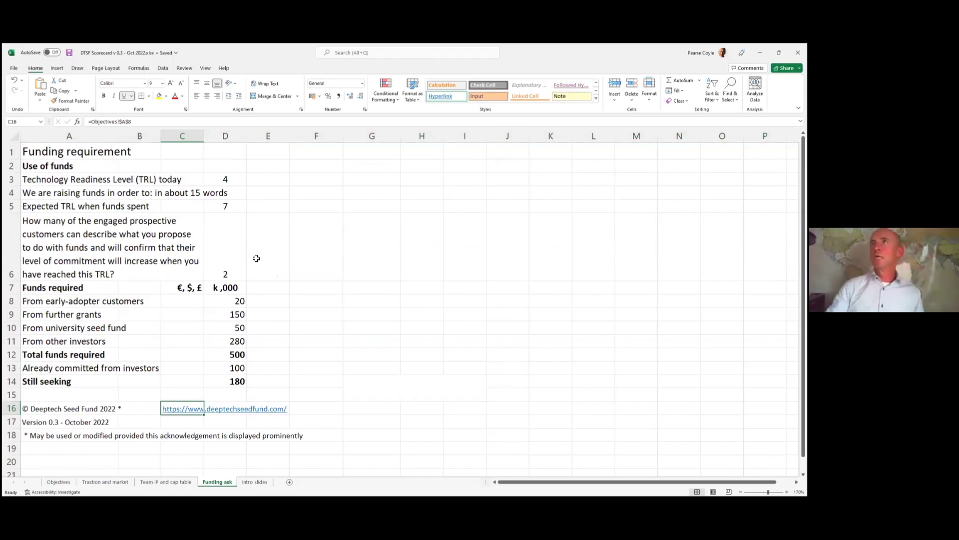
{"action": "left_click", "coordinate": [11, 180]}
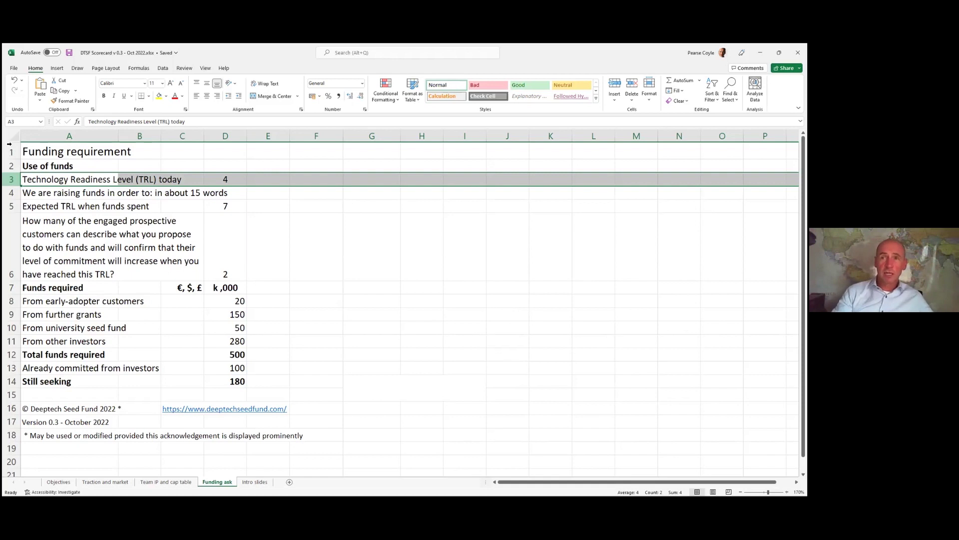
{"action": "left_click", "coordinate": [41, 194]}
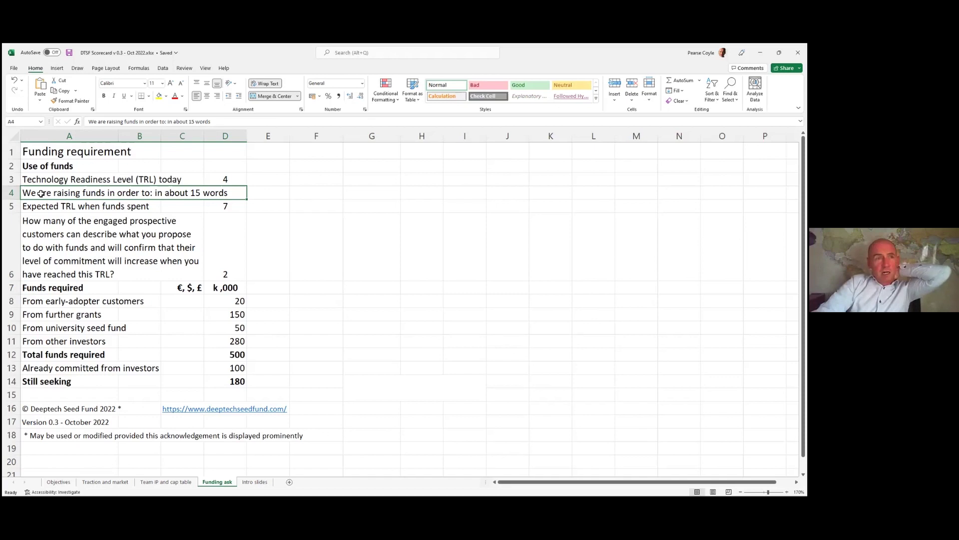
{"action": "left_click", "coordinate": [9, 206]}
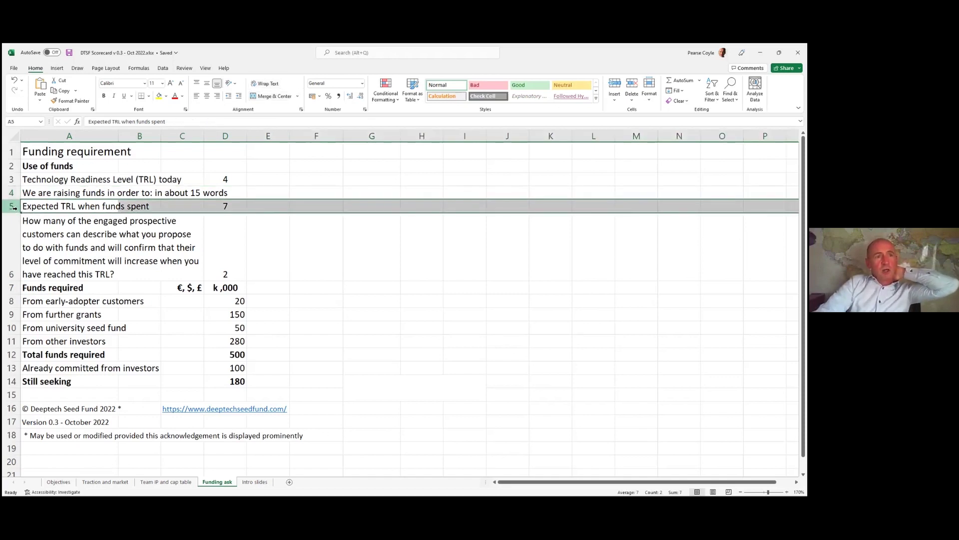
Highlight the engaged prospective customers question in A6 together with its answer in D6, and select each separately
{"action": "left_click", "coordinate": [45, 242]}
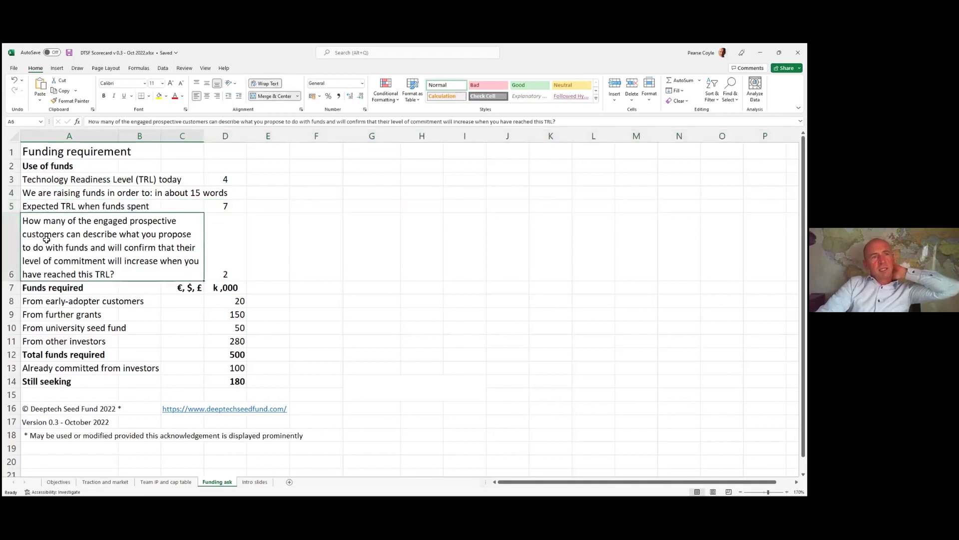
{"action": "left_click_drag", "start_coordinate": [215, 243], "coordinate": [183, 244]}
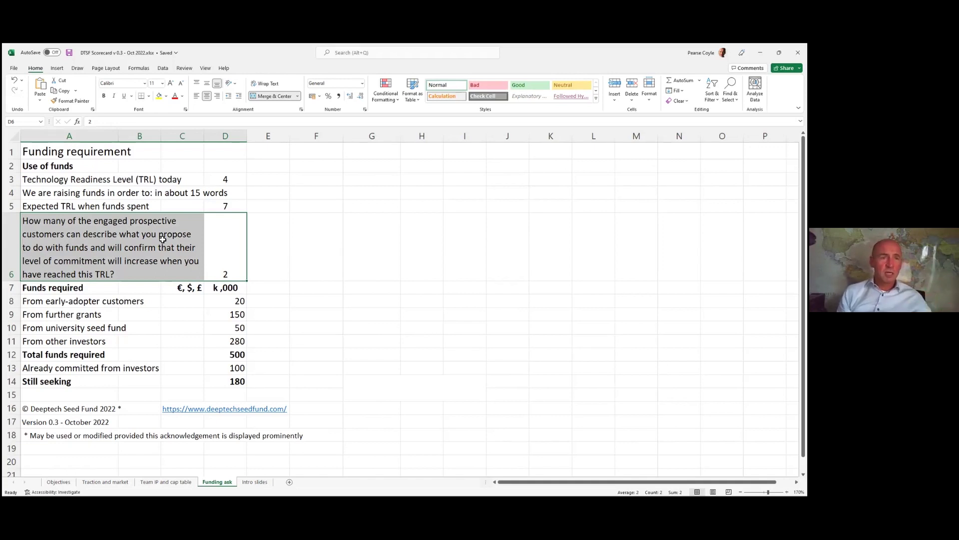
{"action": "key", "text": "Right"}
{"action": "key", "text": "Left"}
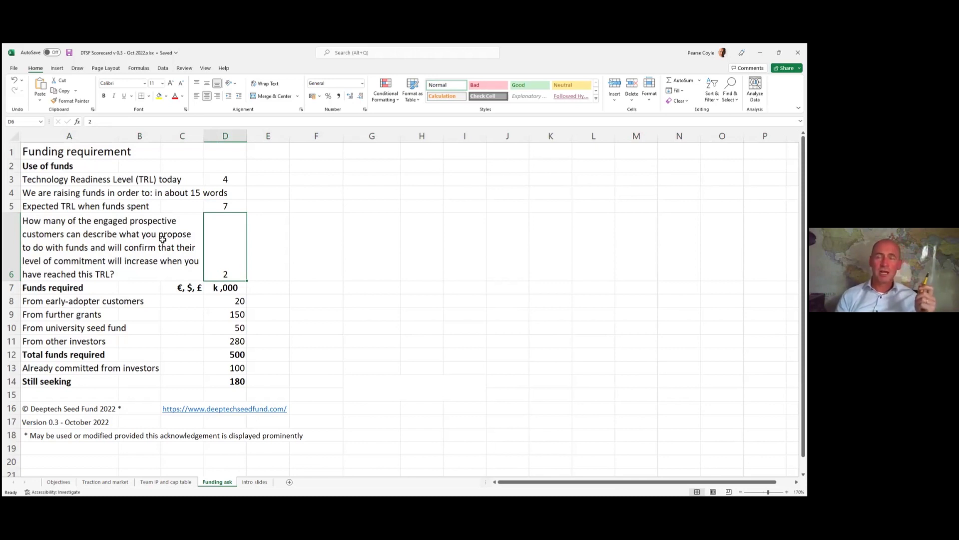
{"action": "left_click", "coordinate": [162, 239]}
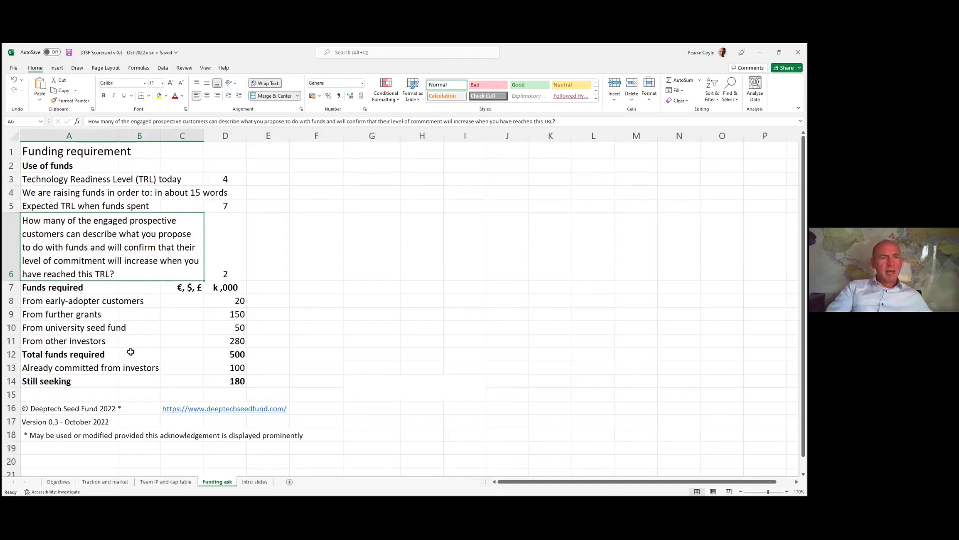
Highlight the Total funds required row 12 and its further grants, early-adopter customers and university seed fund rows 9, 8 and 10
{"action": "left_click", "coordinate": [12, 355]}
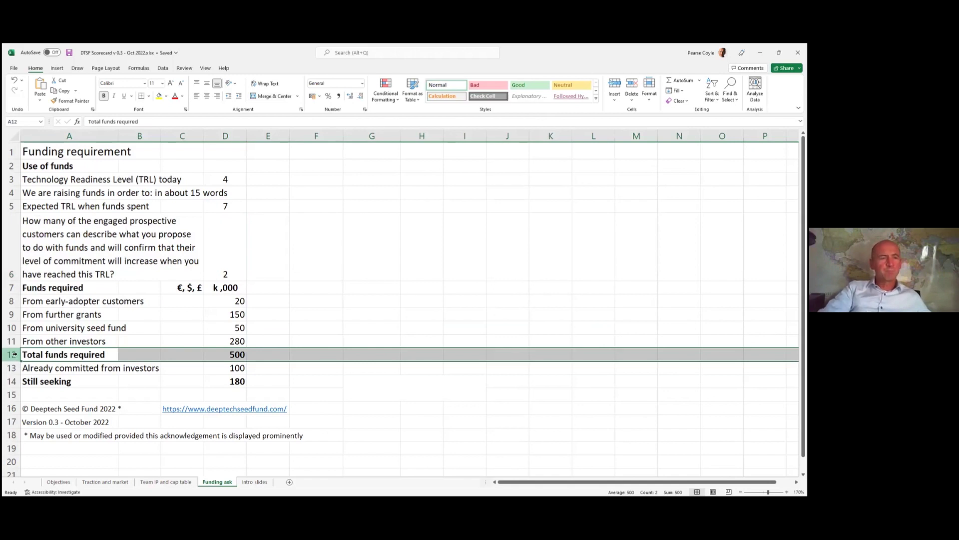
{"action": "left_click", "coordinate": [12, 315]}
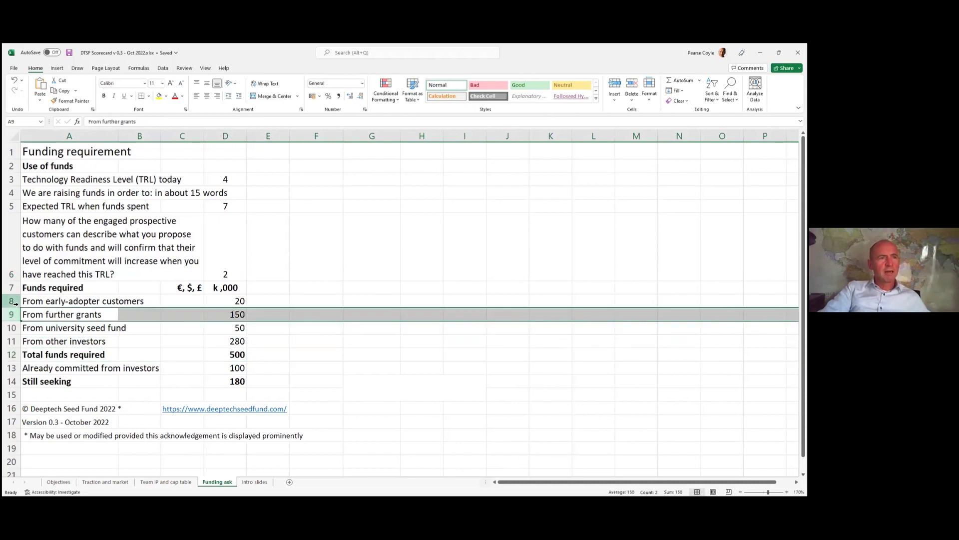
{"action": "left_click", "coordinate": [12, 301]}
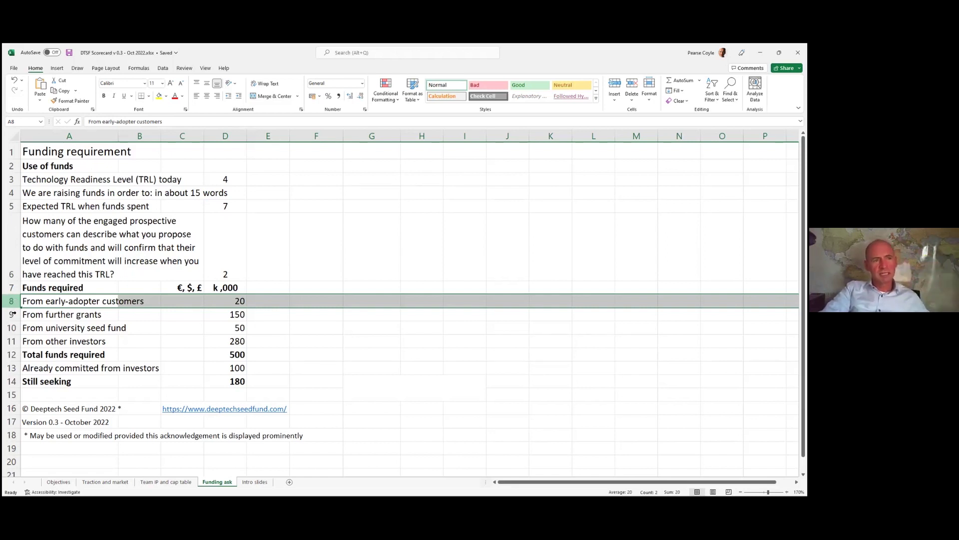
{"action": "left_click", "coordinate": [12, 328]}
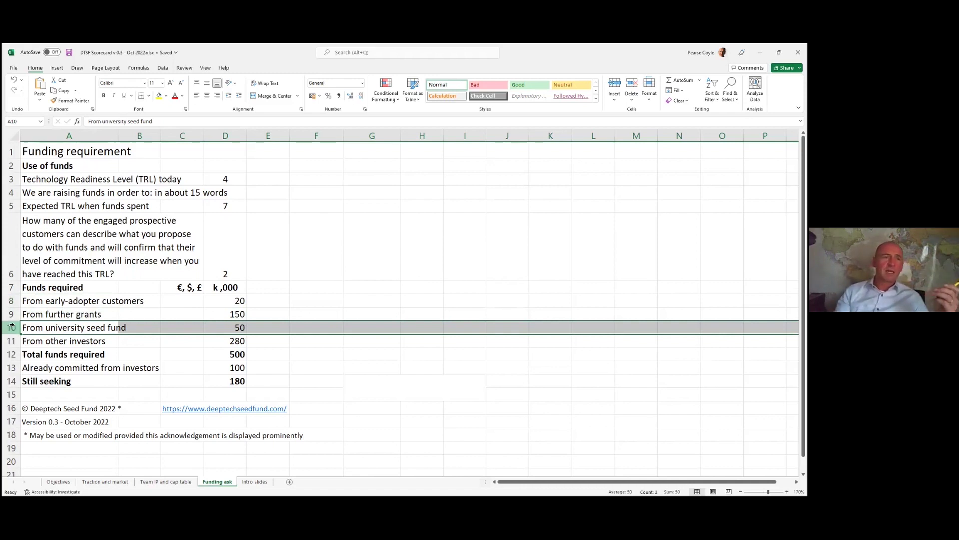
Highlight the Already committed from investors row 13 and Still seeking row 14, and inspect the formula in D14
{"action": "left_click", "coordinate": [12, 367]}
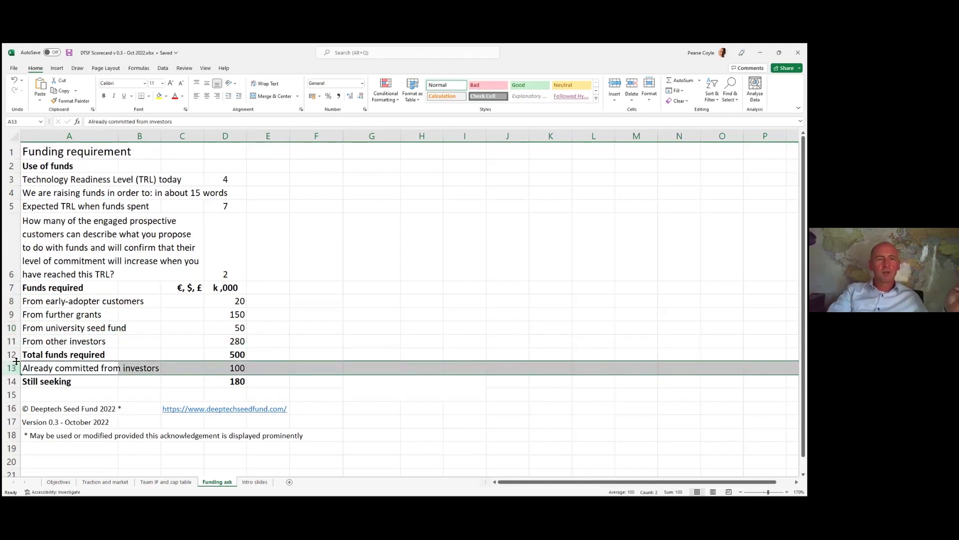
{"action": "left_click", "coordinate": [11, 381]}
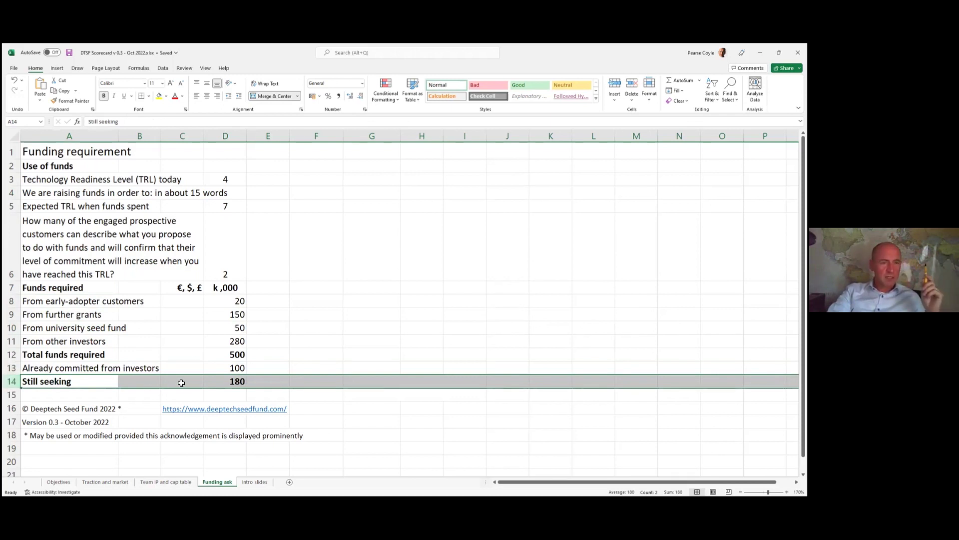
{"action": "left_click", "coordinate": [230, 383]}
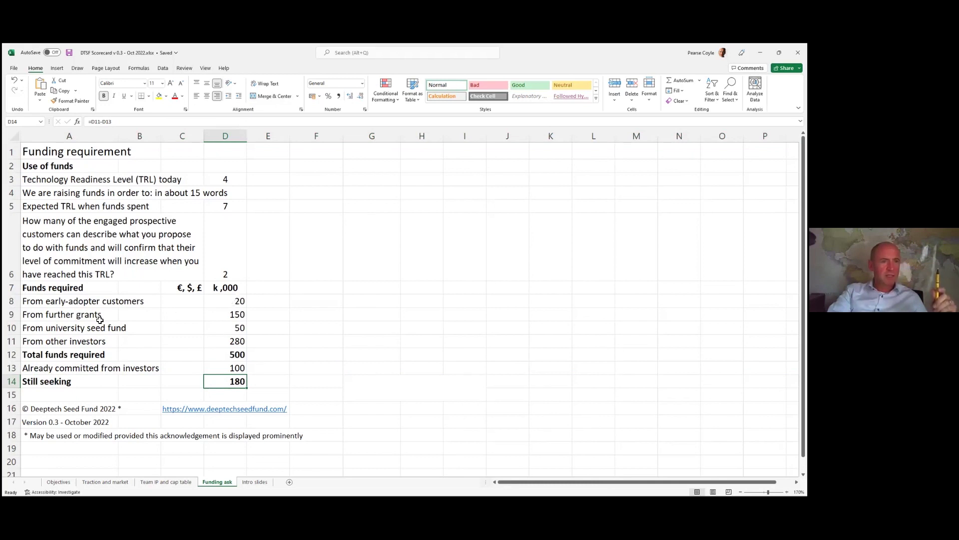
Revisit the early-adopter customers row 8, committed funds row 13, TRL today row 3 and customer confirmation row 6, ending on row 8
{"action": "left_click", "coordinate": [16, 301]}
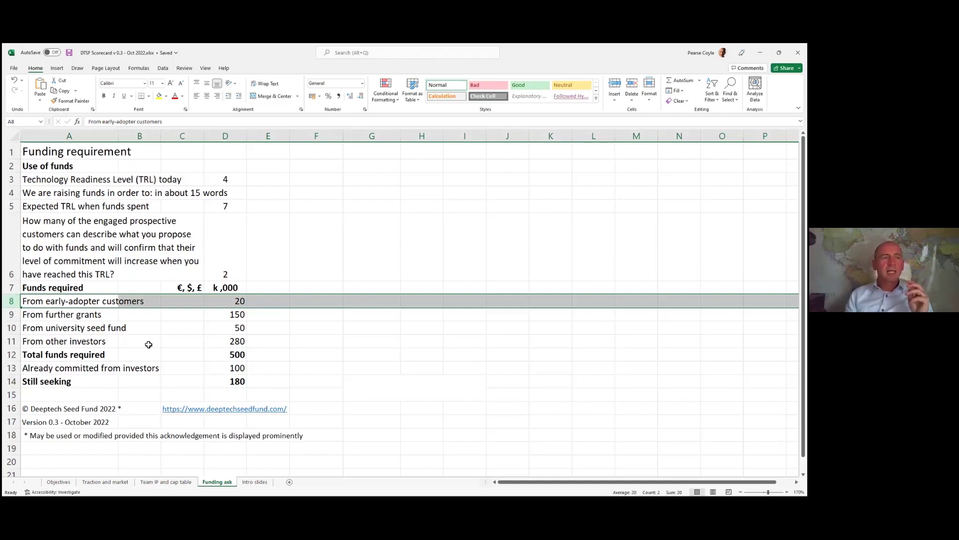
{"action": "left_click", "coordinate": [10, 370]}
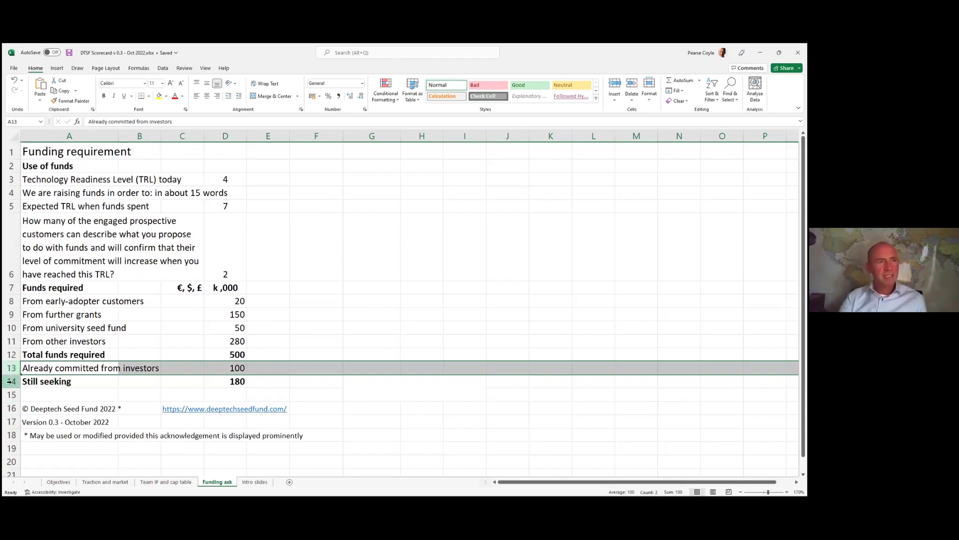
{"action": "left_click", "coordinate": [10, 179]}
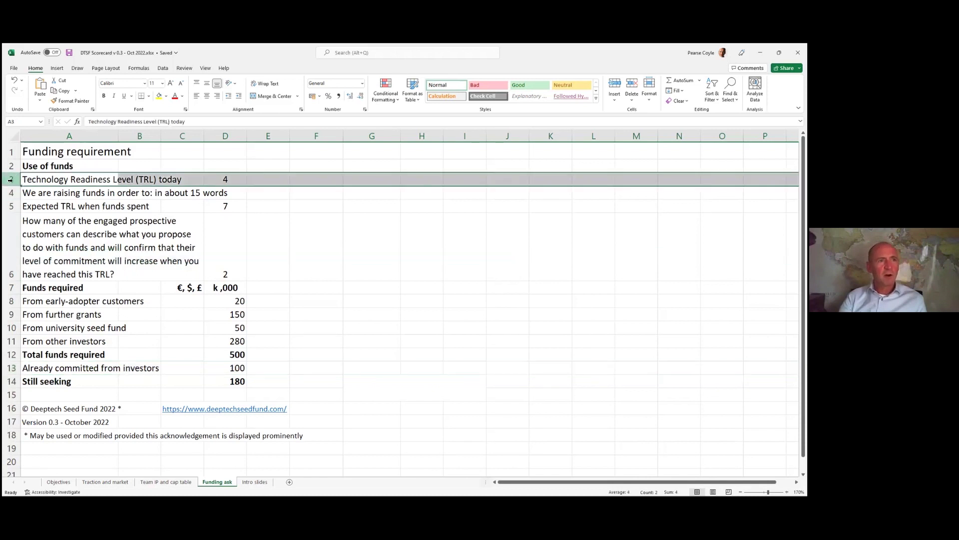
{"action": "left_click", "coordinate": [12, 226]}
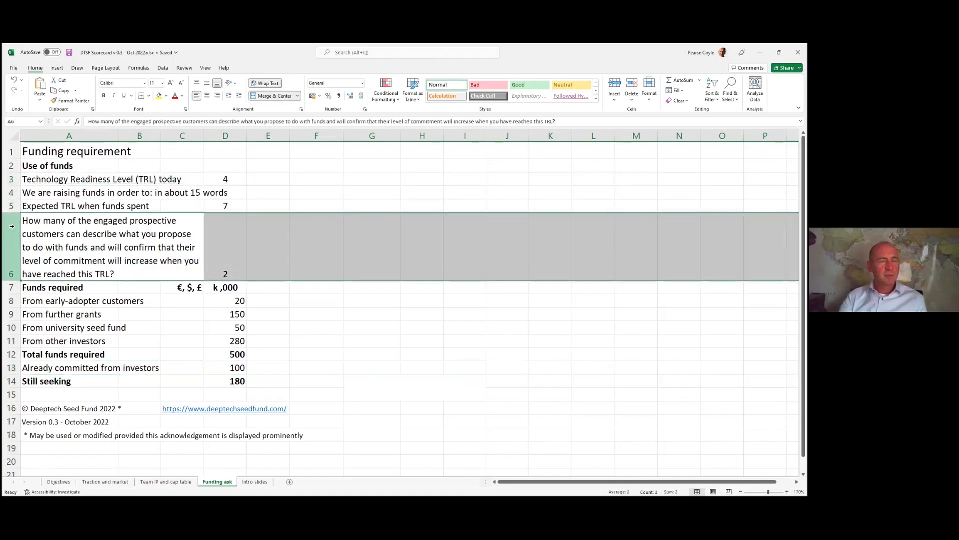
{"action": "left_click", "coordinate": [10, 301]}
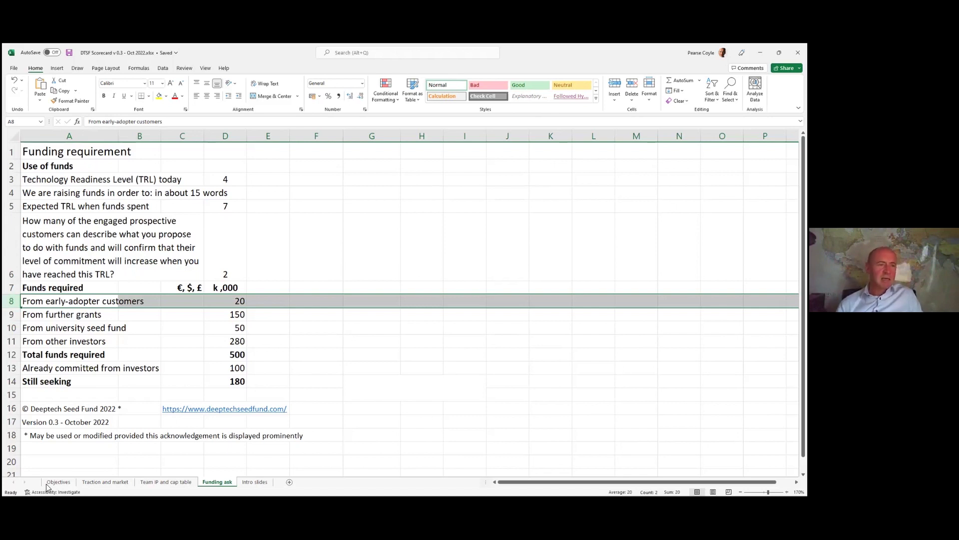
Return to the Traction and market sheet and highlight the demand funnel and Committed how? sections in rows 3 to 13
{"action": "left_click", "coordinate": [105, 481]}
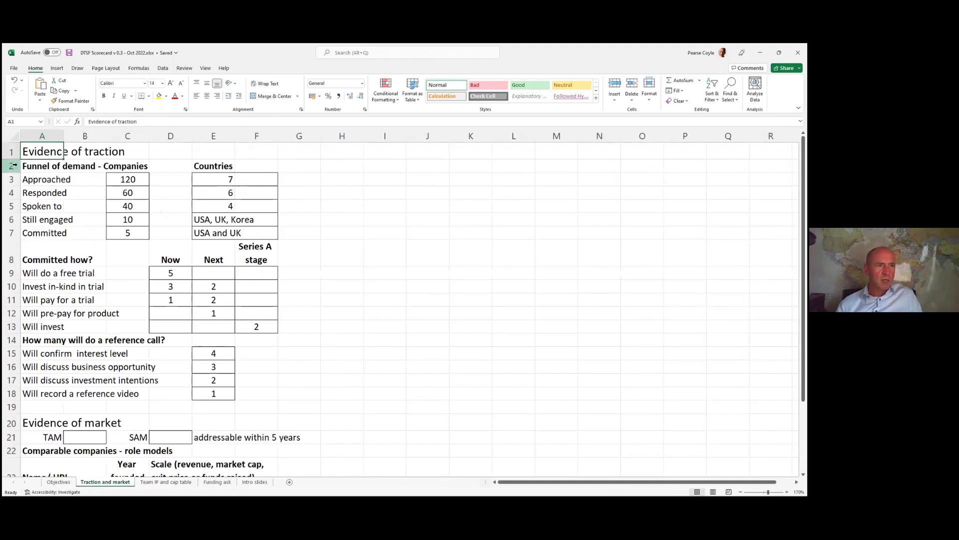
{"action": "left_click", "coordinate": [12, 179]}
{"action": "left_click_drag", "start_coordinate": [17, 202], "coordinate": [27, 322]}
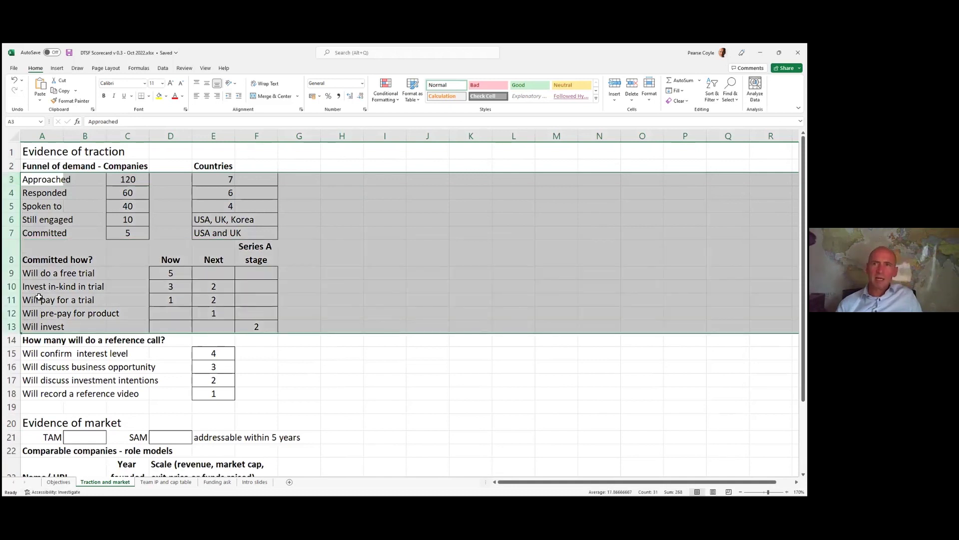